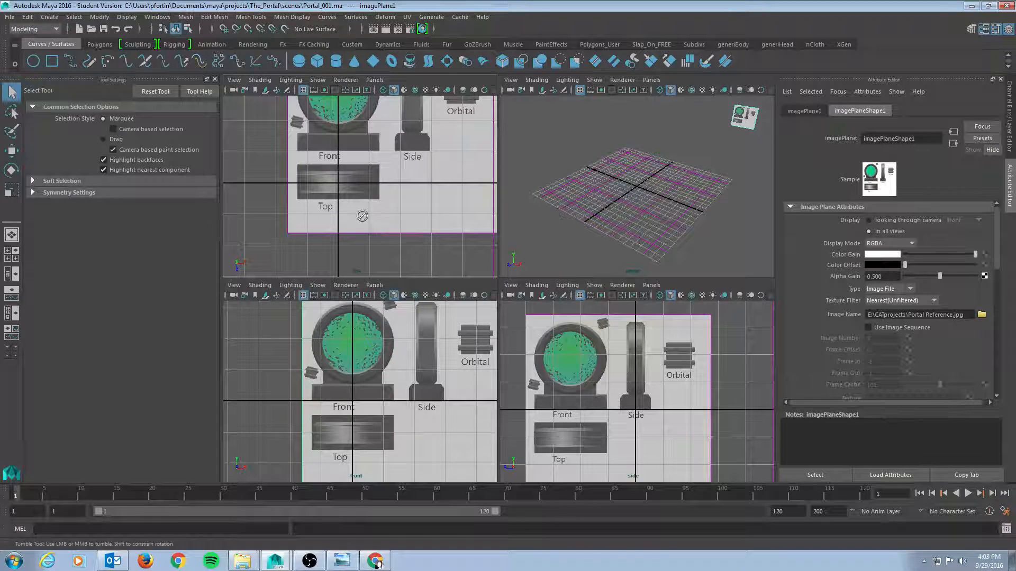
pyautogui.keyDown('alt'); pyautogui.moveTo(385, 208); pyautogui.dragTo(397, 173, button='middle'); pyautogui.keyUp('alt')
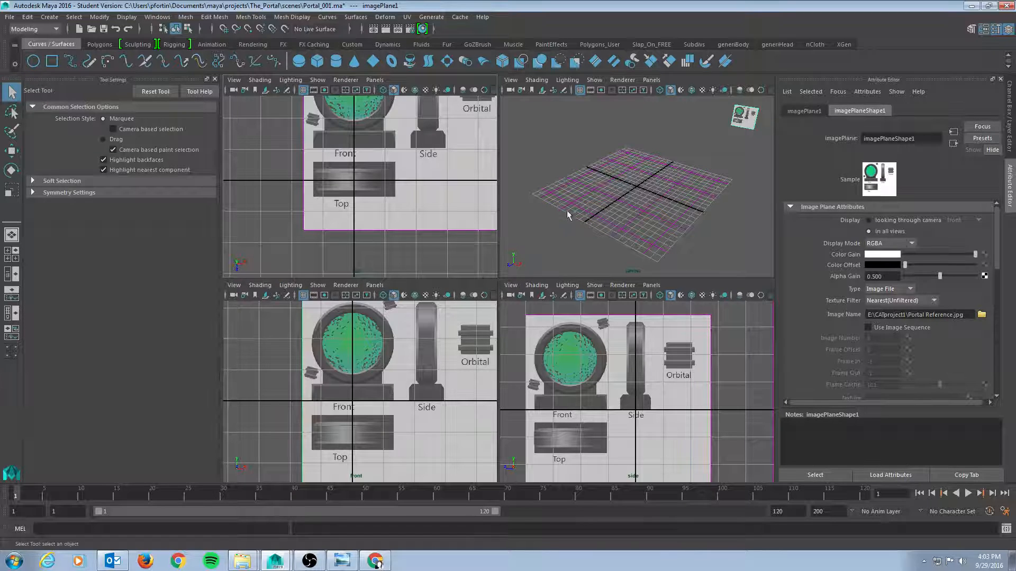
pyautogui.keyDown('alt'); pyautogui.moveTo(592, 209); pyautogui.dragTo(639, 196); pyautogui.keyUp('alt')
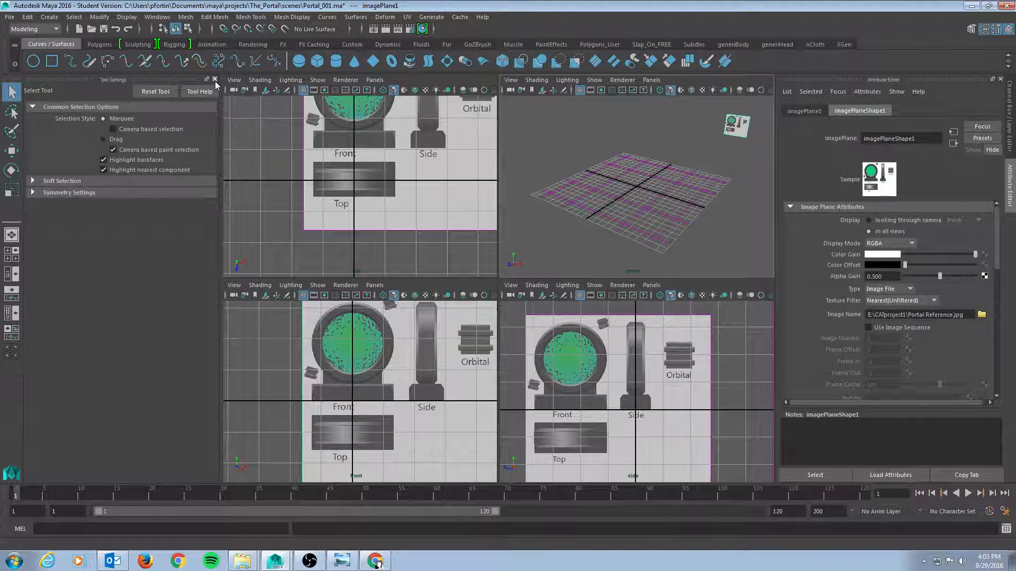
pyautogui.keyDown('alt'); pyautogui.moveTo(595, 212); pyautogui.dragTo(633, 186); pyautogui.keyUp('alt')
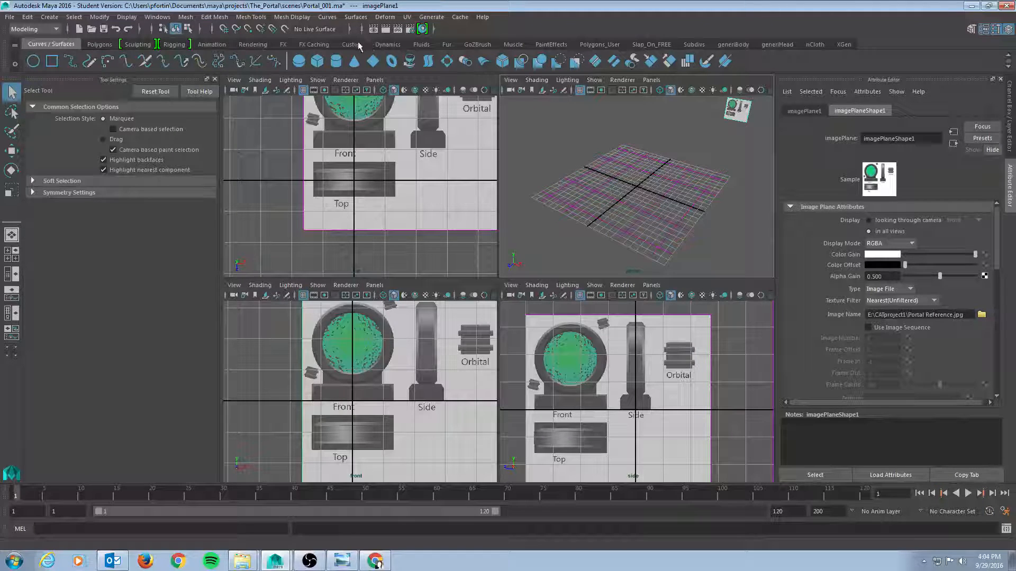
# Add the Multi-Cut tool from the Mesh Tools menu to the Custom shelf
pyautogui.click(356, 47)
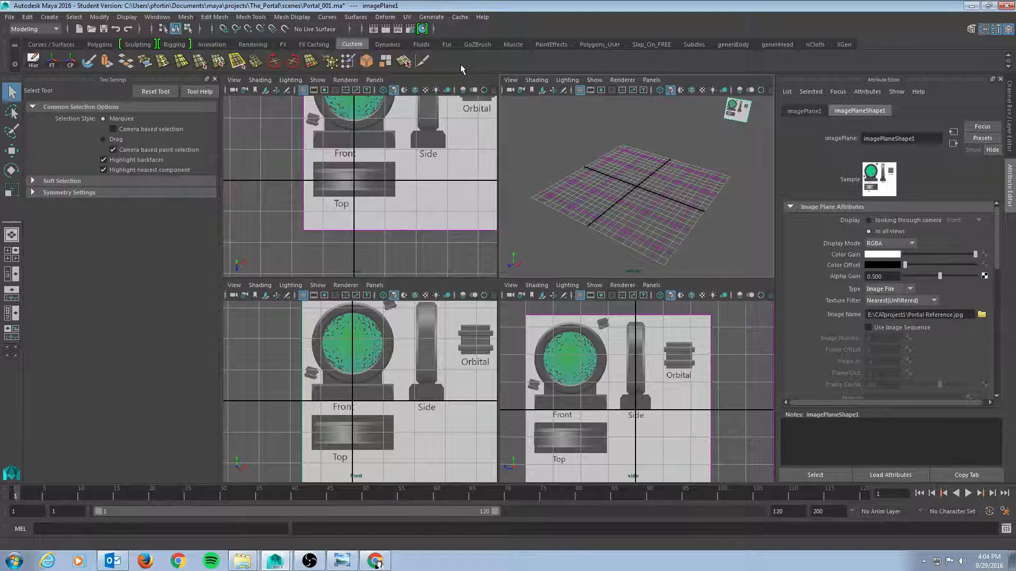
pyautogui.click(259, 18)
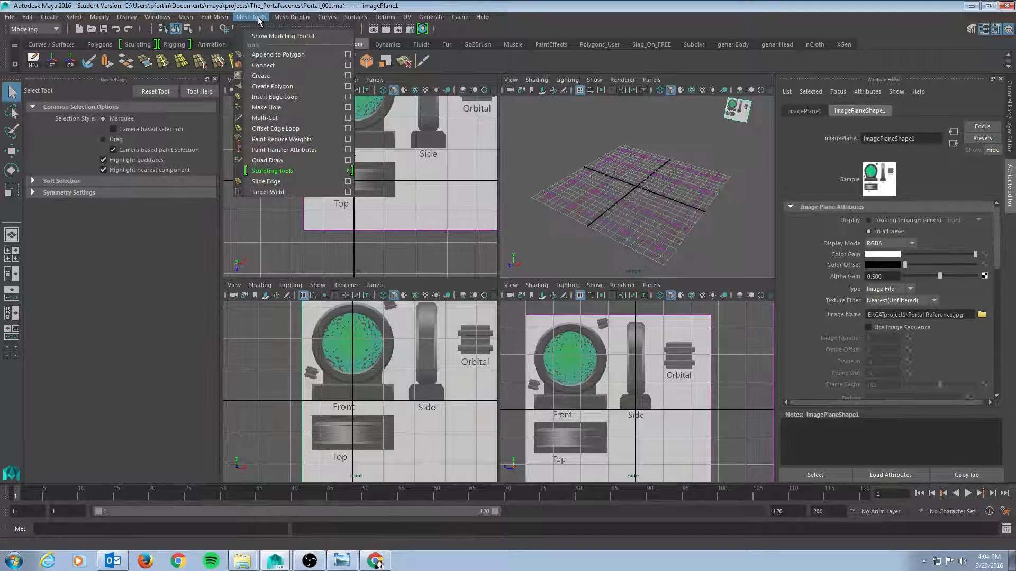
pyautogui.moveTo(286, 18)
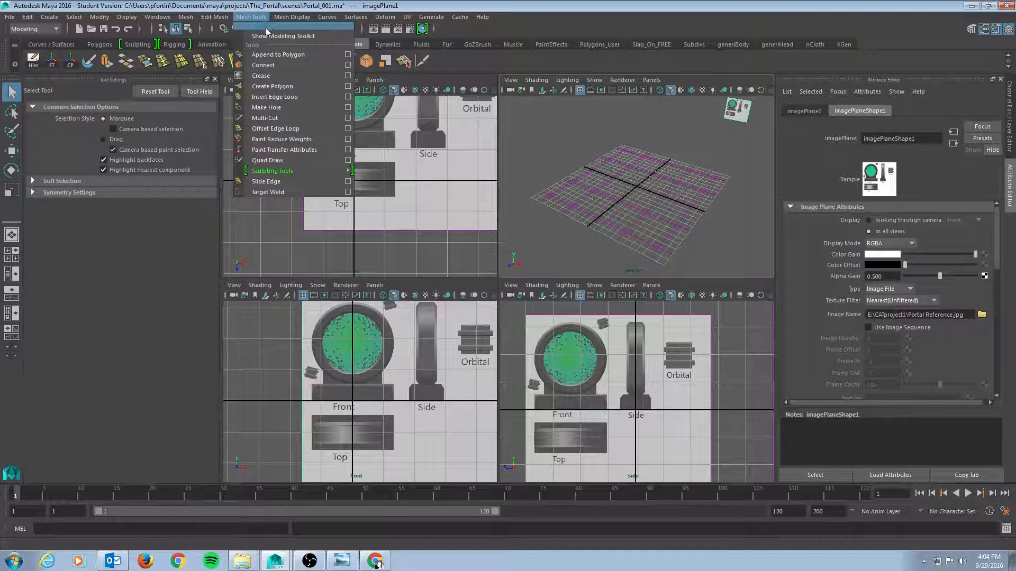
pyautogui.moveTo(210, 18)
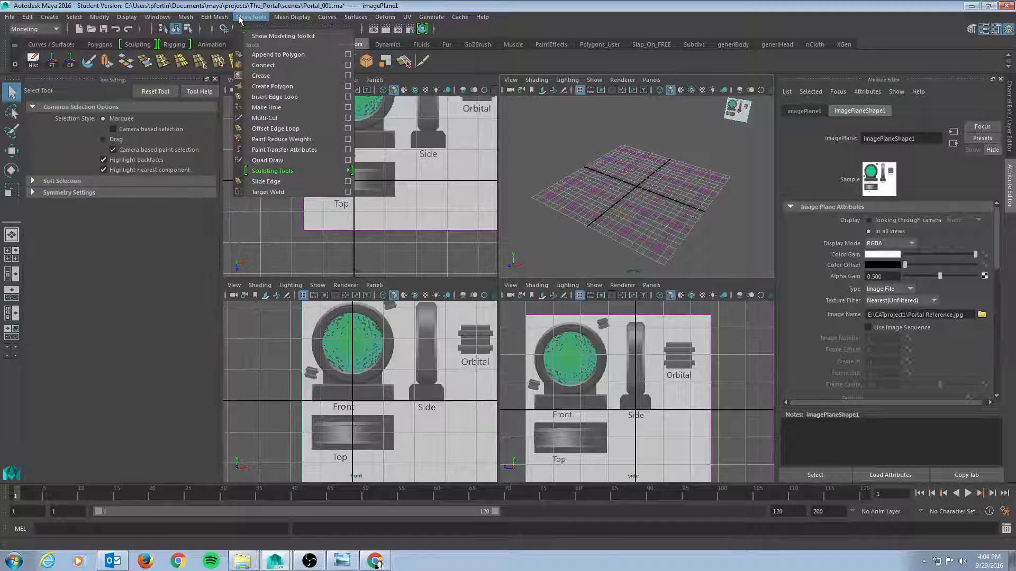
pyautogui.keyDown('ctrl'); pyautogui.keyDown('shift'); pyautogui.click(285, 118); pyautogui.keyUp('shift'); pyautogui.keyUp('ctrl')
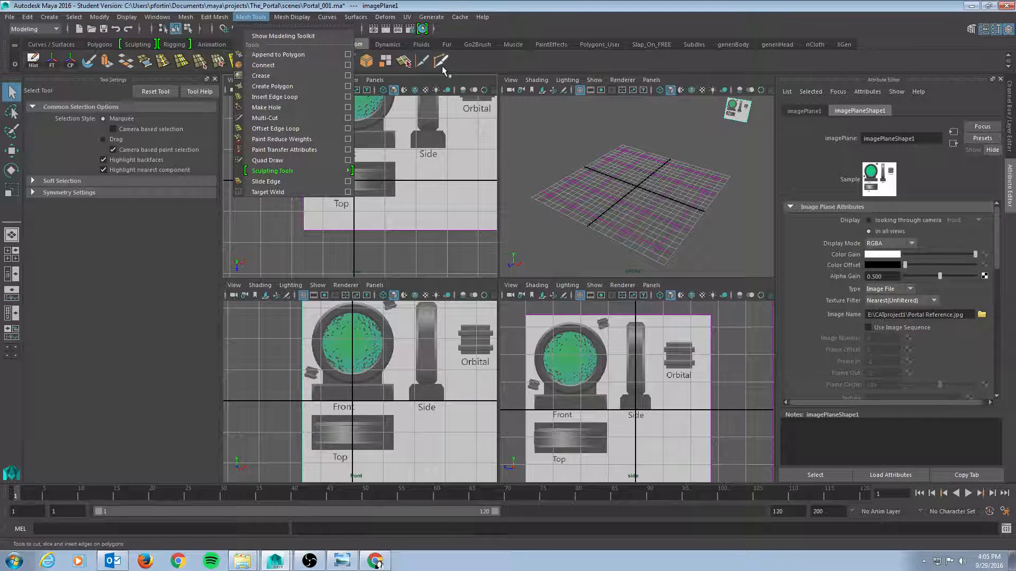
pyautogui.click(492, 61)
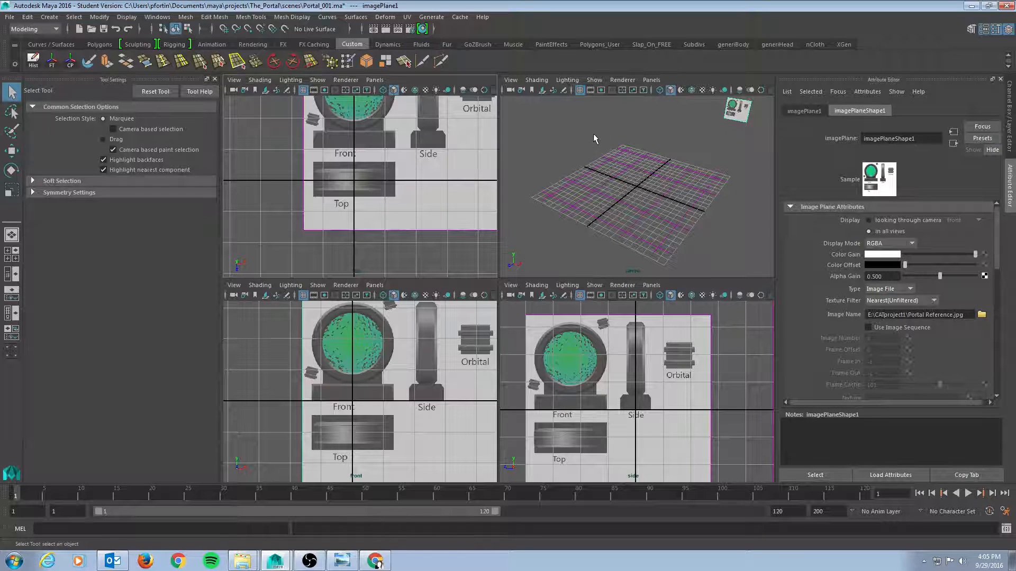
# Tear off the Polygon Primitives submenu of Create as a floating panel beside the viewports
pyautogui.click(51, 18)
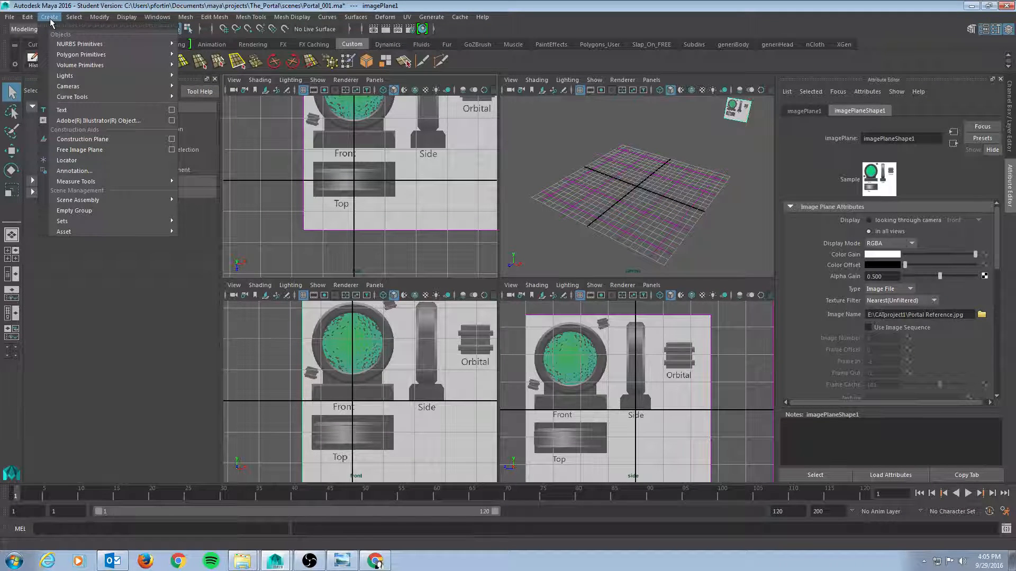
pyautogui.click(50, 19)
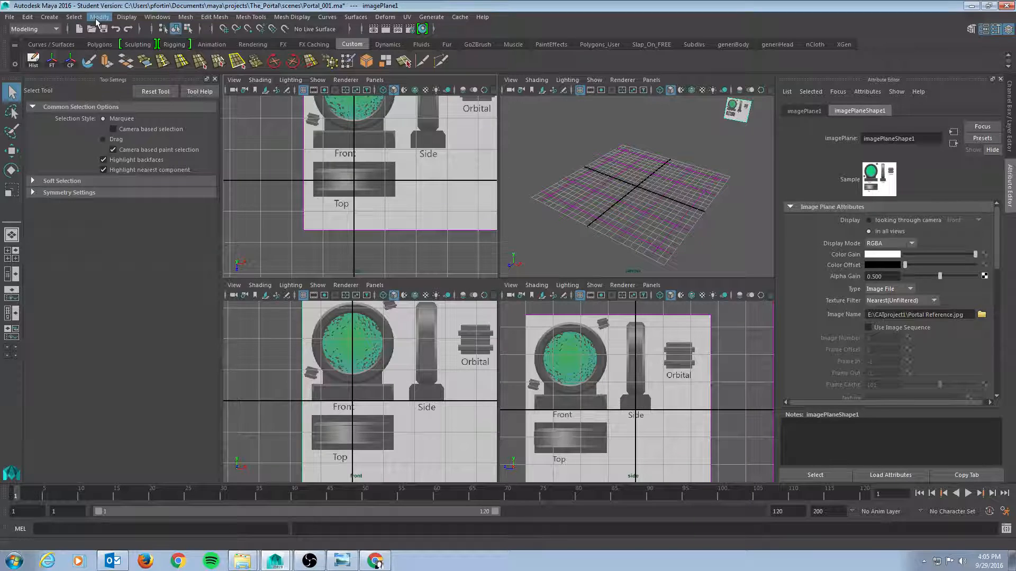
pyautogui.click(49, 17)
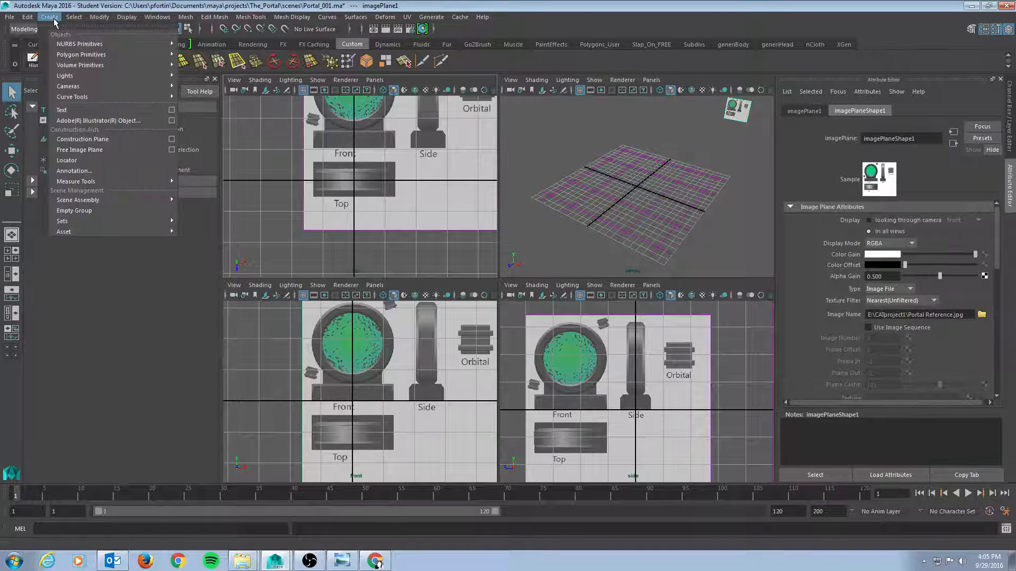
pyautogui.moveTo(106, 55)
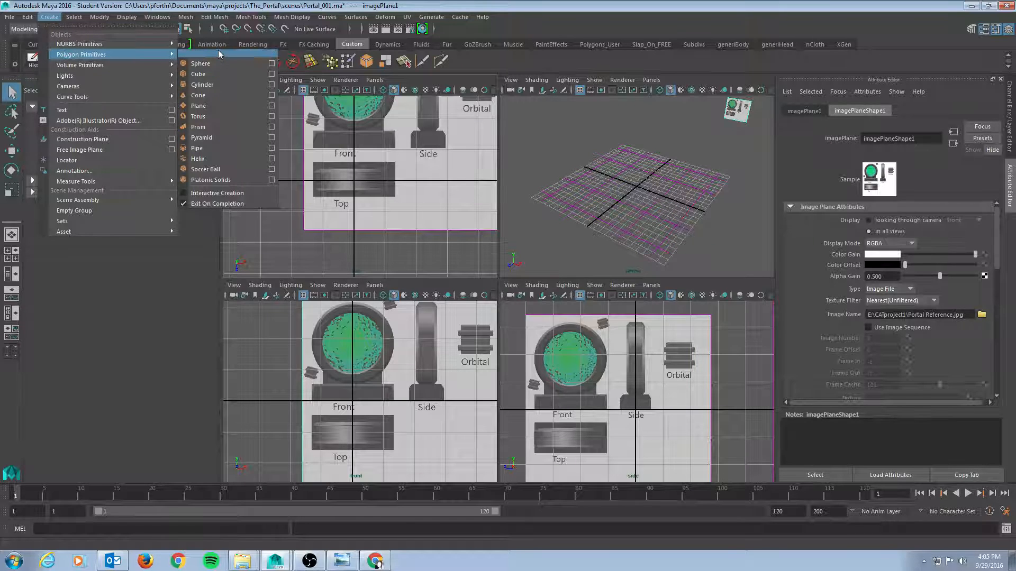
pyautogui.click(218, 52)
pyautogui.moveTo(218, 46); pyautogui.dragTo(152, 224)
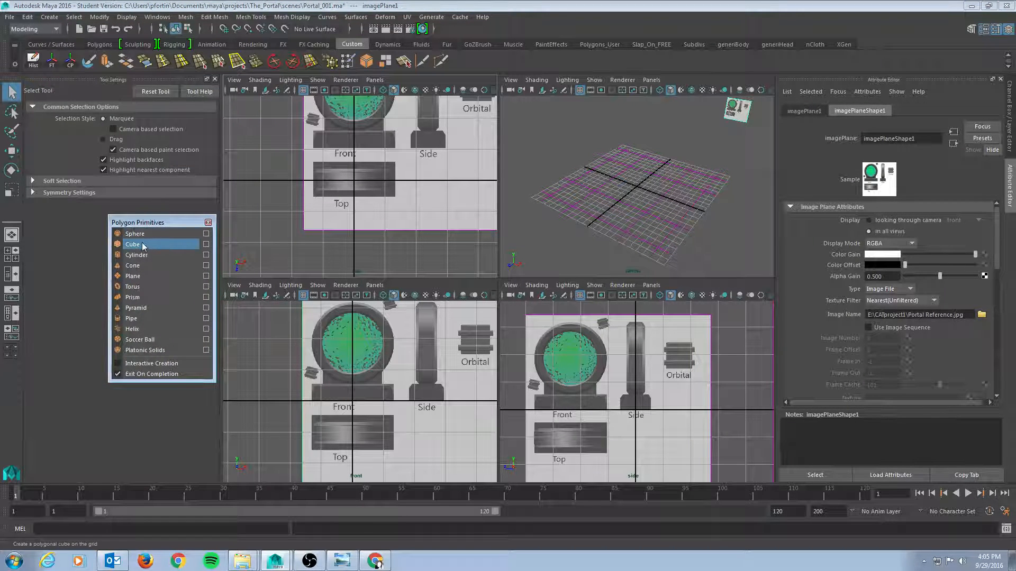
# Create a polygon cube at the origin from the floating Polygon Primitives panel
pyautogui.click(142, 244)
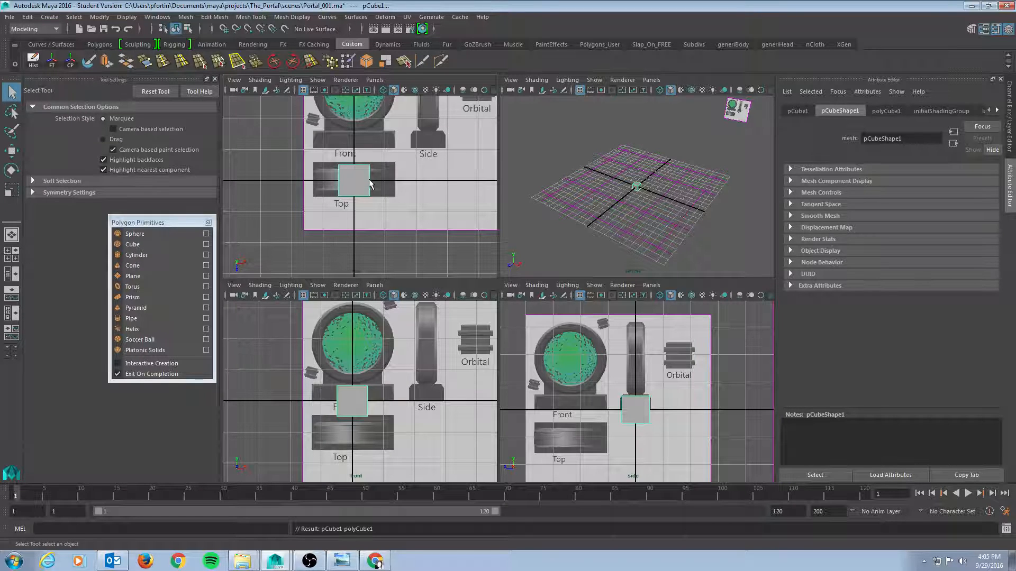
pyautogui.press('e')
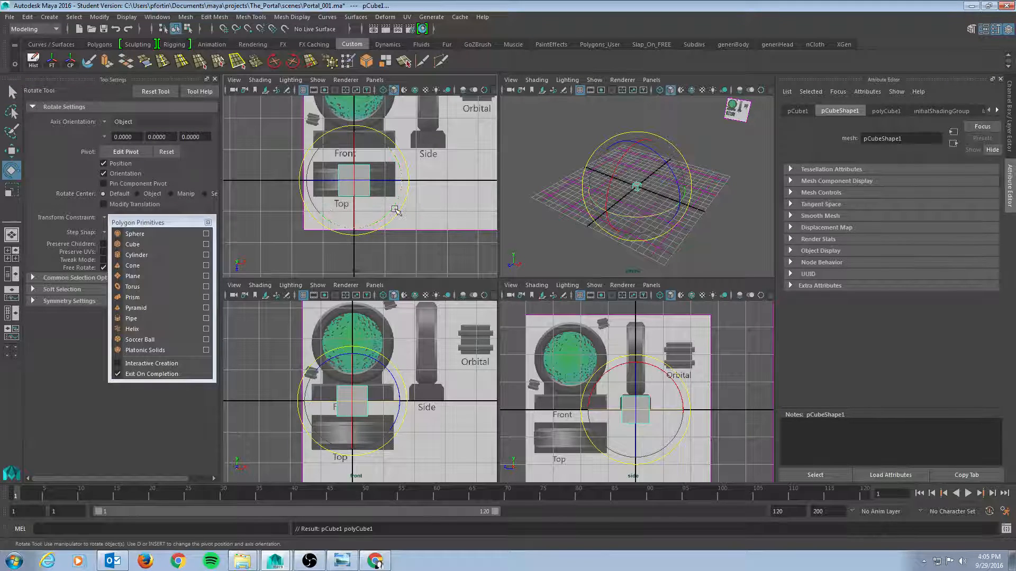
pyautogui.moveTo(398, 194); pyautogui.dragTo(394, 173)
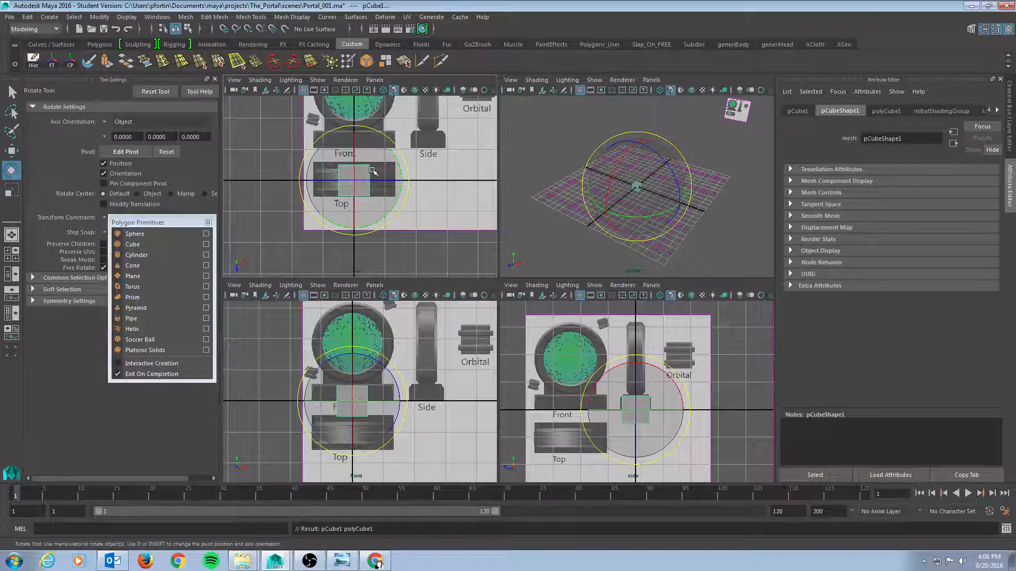
# Scale the cube along X to about 2.64 so it matches the bar drawn in the top reference
pyautogui.click(11, 151)
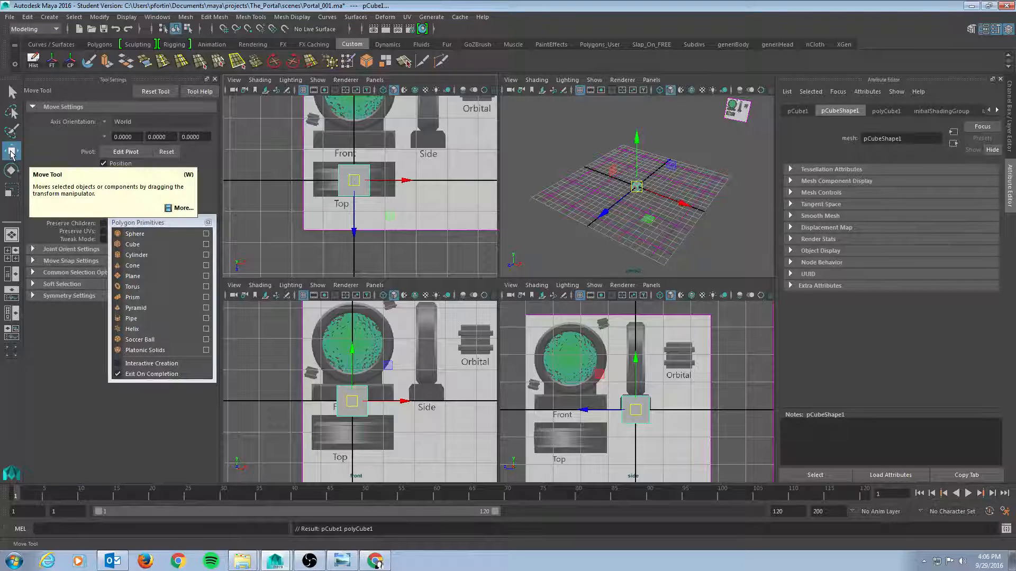
pyautogui.click(10, 193)
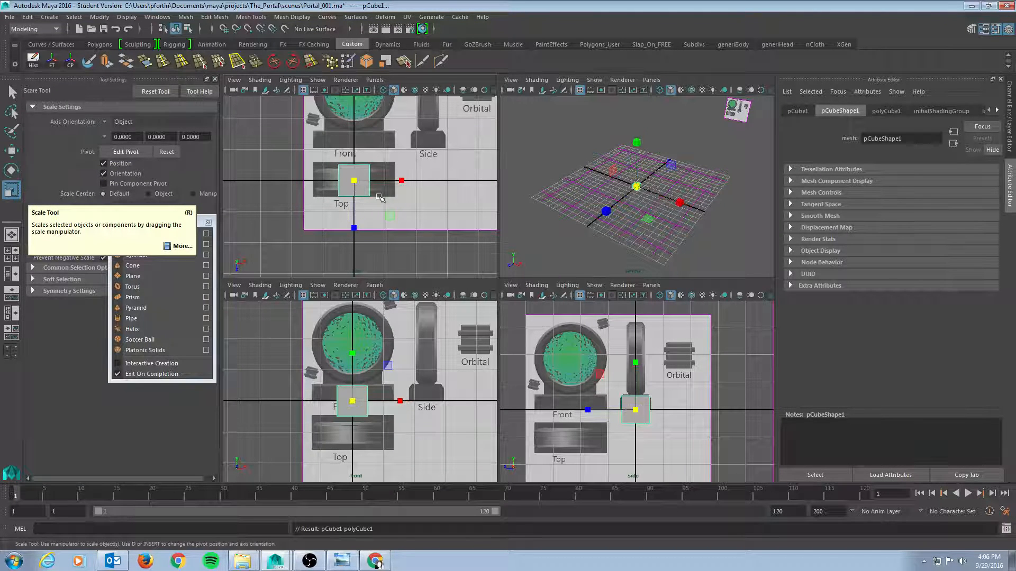
pyautogui.scroll(1, 328, 188)
pyautogui.scroll(3, 328, 189)
pyautogui.moveTo(400, 175); pyautogui.dragTo(478, 186)
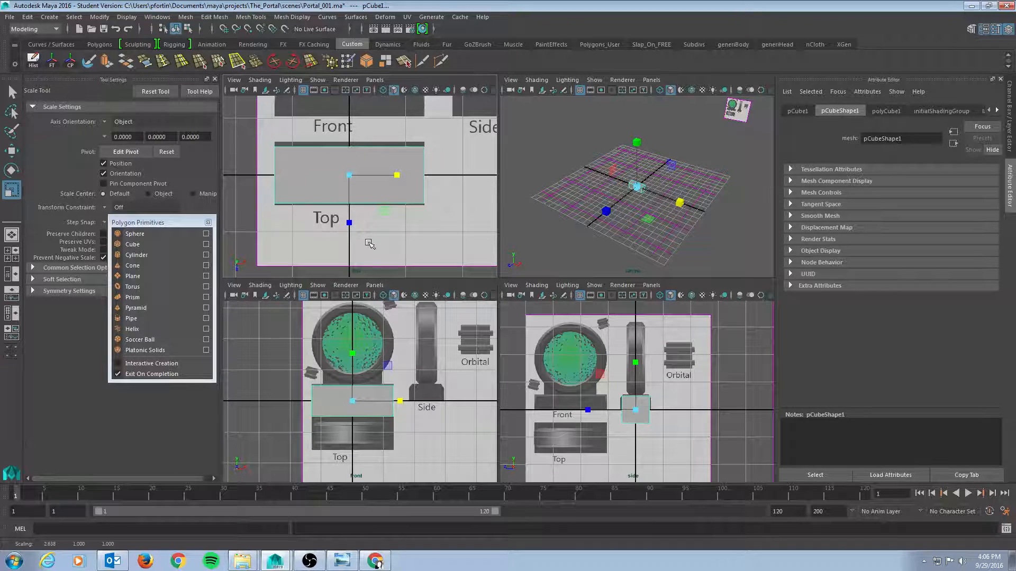
# Toggle the top view between wireframe and shaded display to compare the cube with the reference image
pyautogui.moveTo(349, 225); pyautogui.dragTo(350, 228)
pyautogui.press('4')
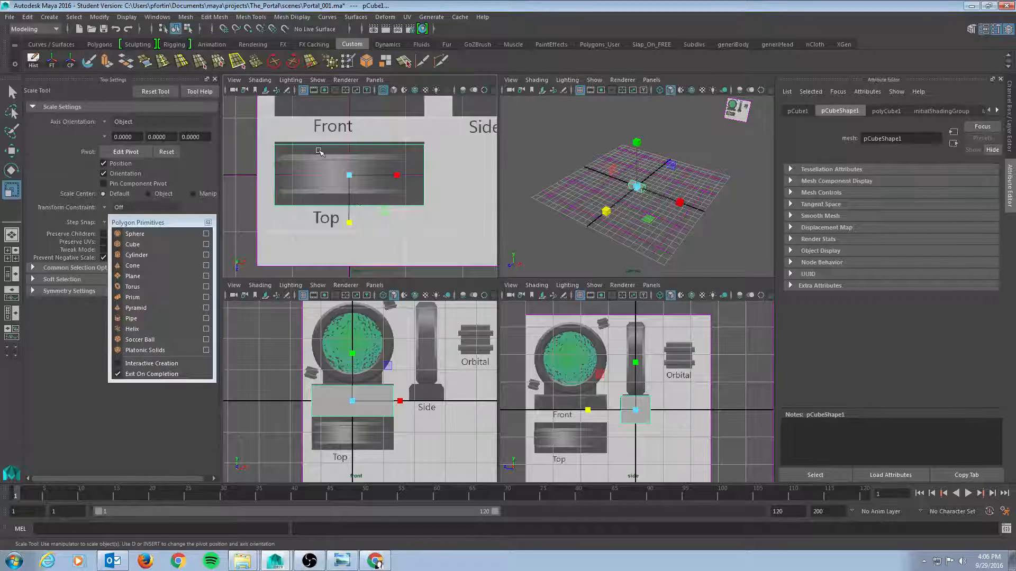
pyautogui.scroll(-3, 414, 158)
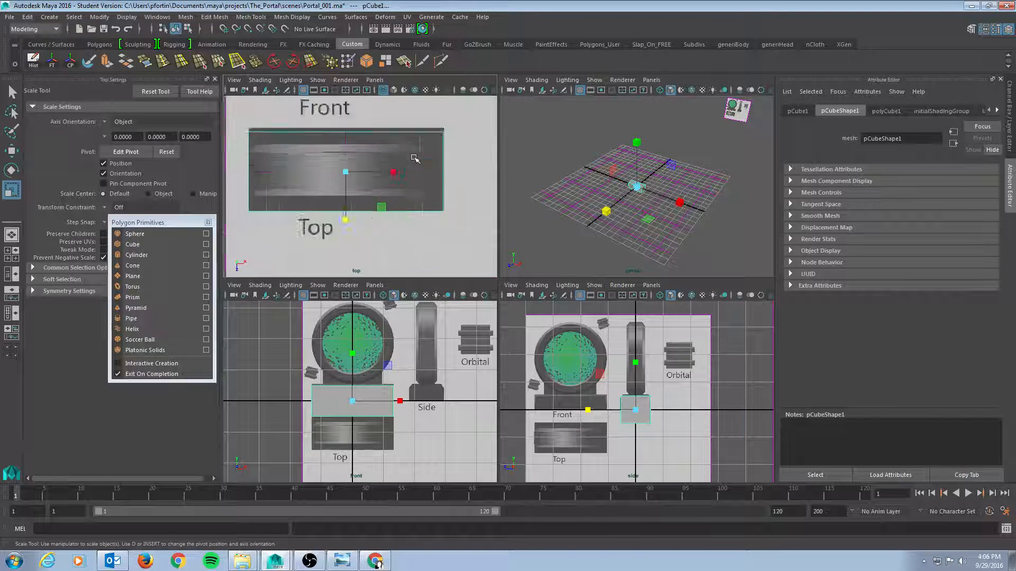
pyautogui.scroll(3, 386, 168)
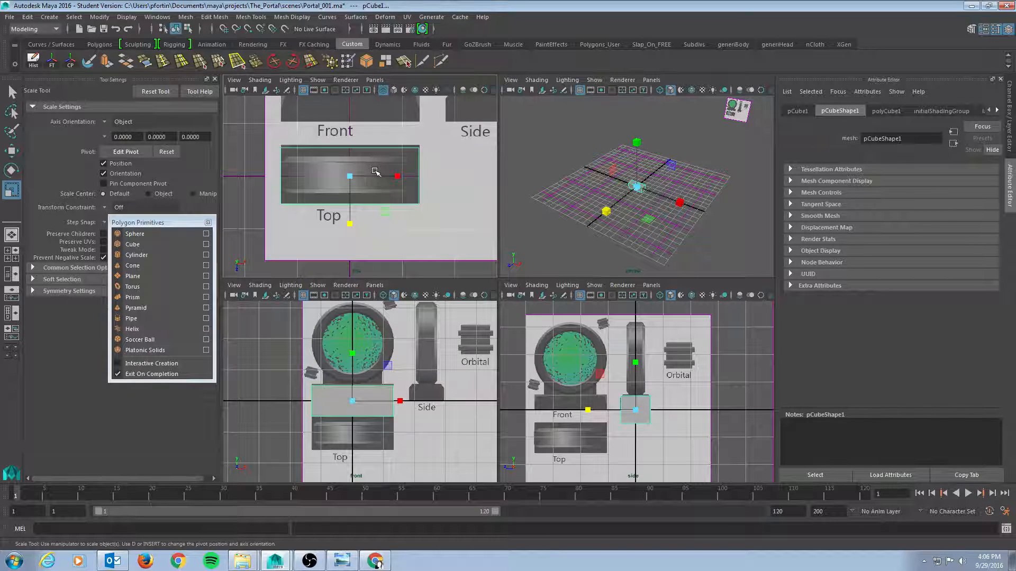
pyautogui.hotkey('alt', 'x')
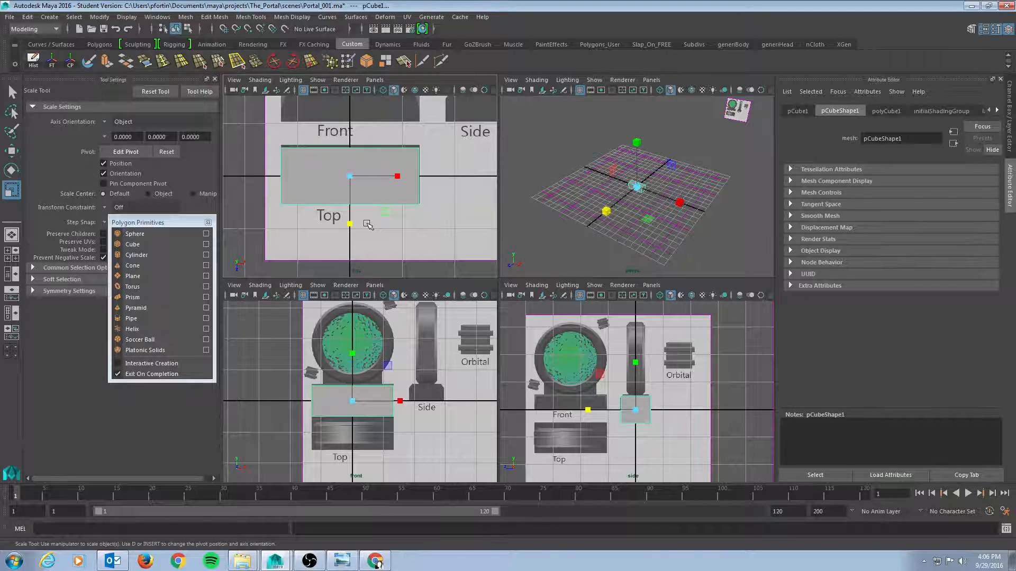
# Nudge the cube slightly along X to line it up with the reference bar
pyautogui.press('w')
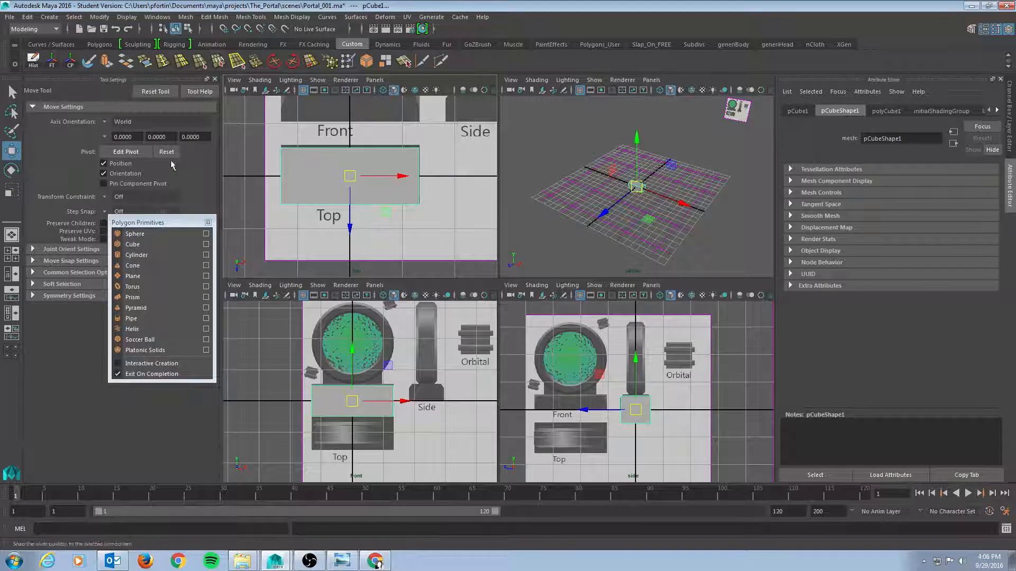
pyautogui.moveTo(343, 228); pyautogui.dragTo(351, 228)
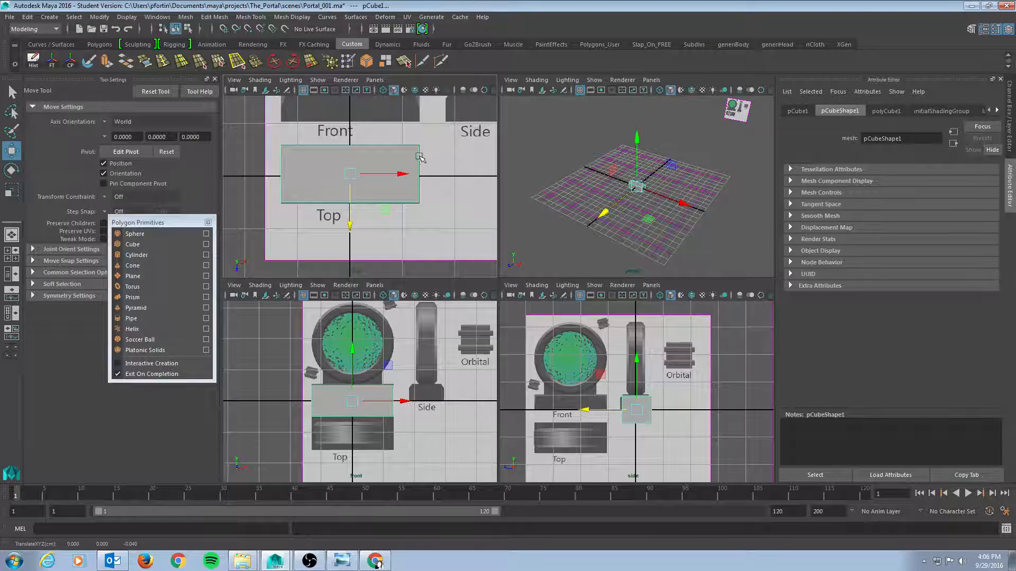
pyautogui.moveTo(388, 152); pyautogui.dragTo(379, 151, button='right')
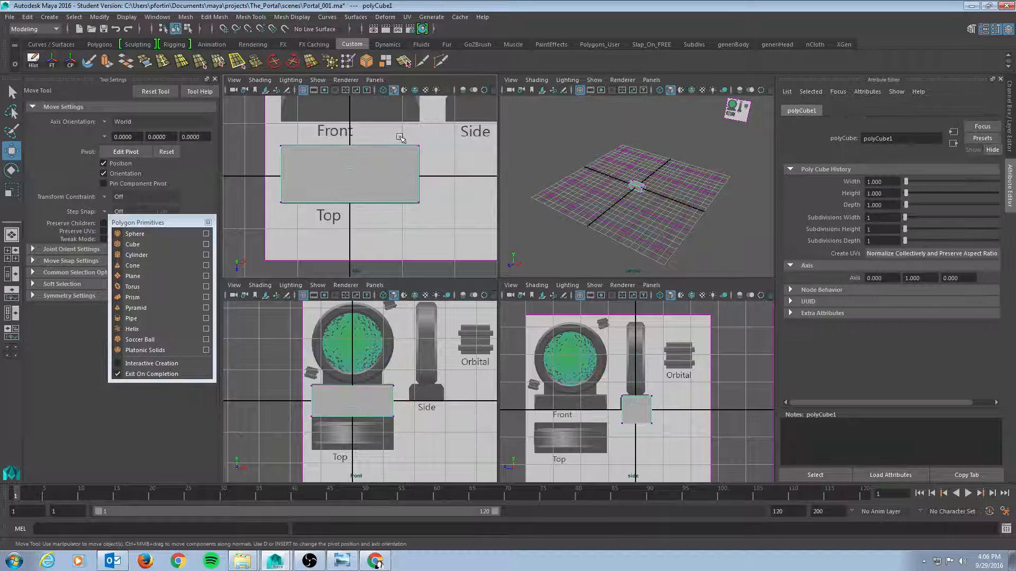
pyautogui.moveTo(402, 131); pyautogui.dragTo(441, 228)
pyautogui.moveTo(468, 176); pyautogui.dragTo(470, 175)
pyautogui.moveTo(286, 178); pyautogui.dragTo(301, 211)
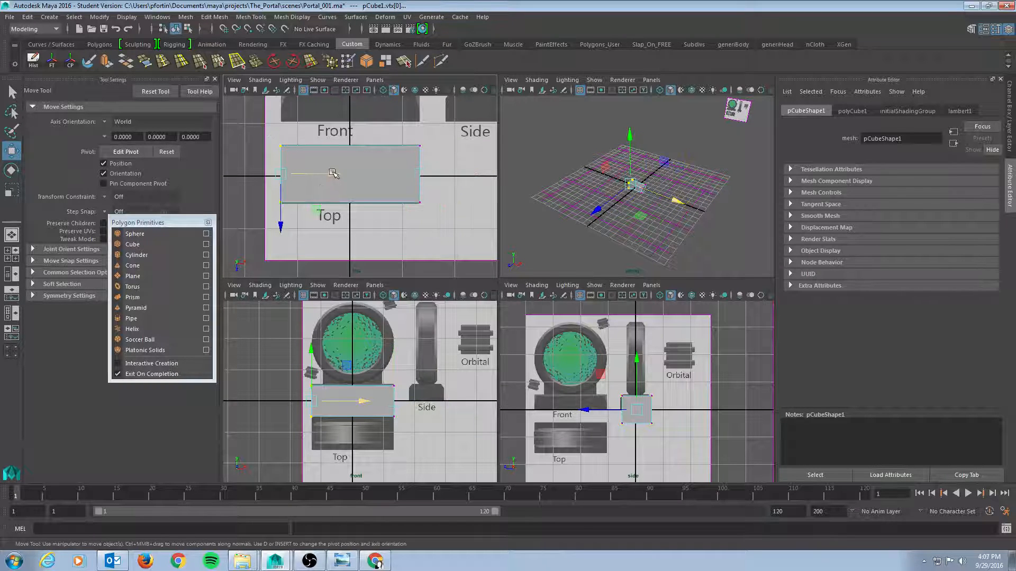
pyautogui.click(398, 173)
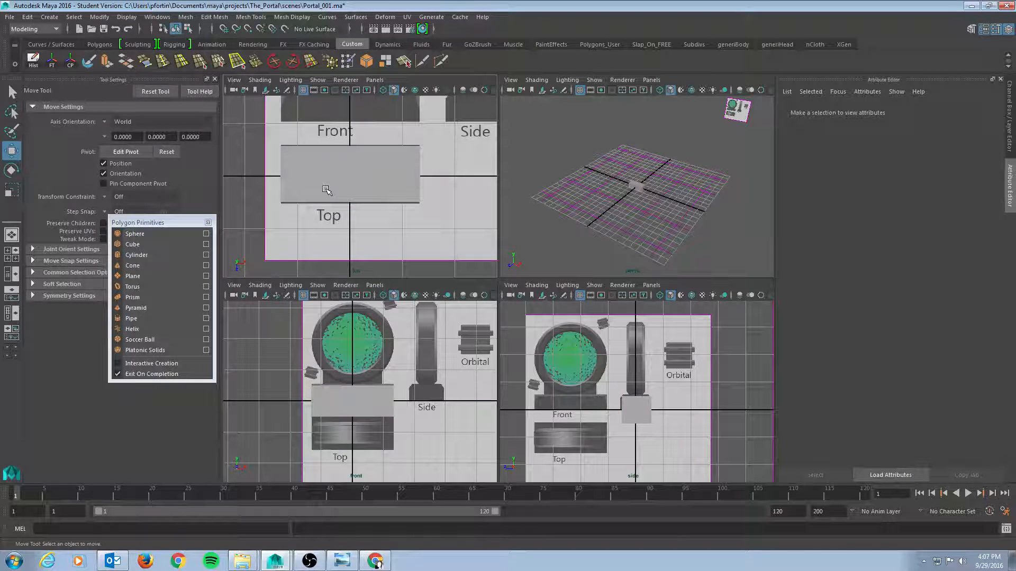
# Select the cube's edge vertices in the top view and nudge them slightly along Z to fit the reference bar
pyautogui.press('6')
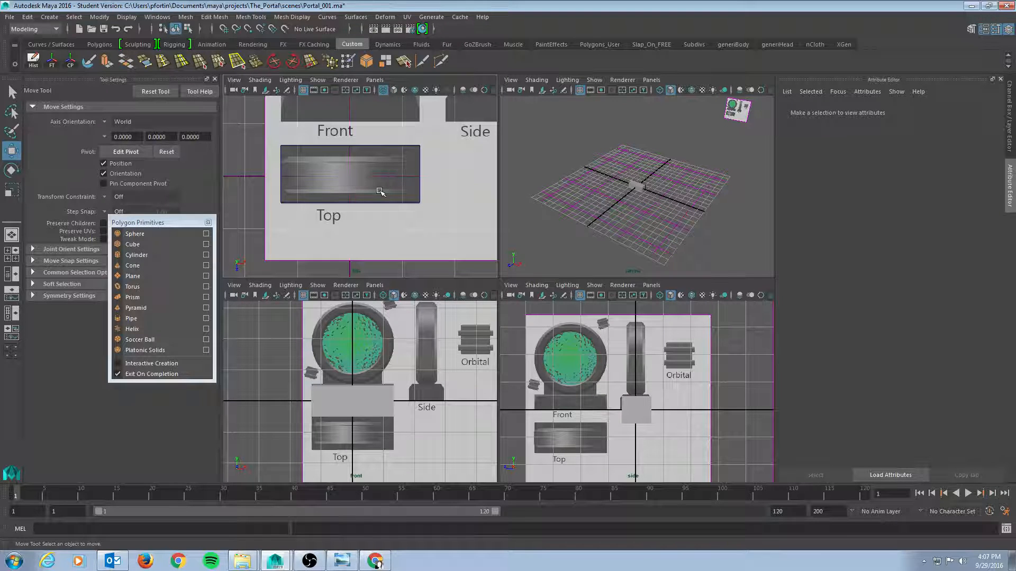
pyautogui.press('5')
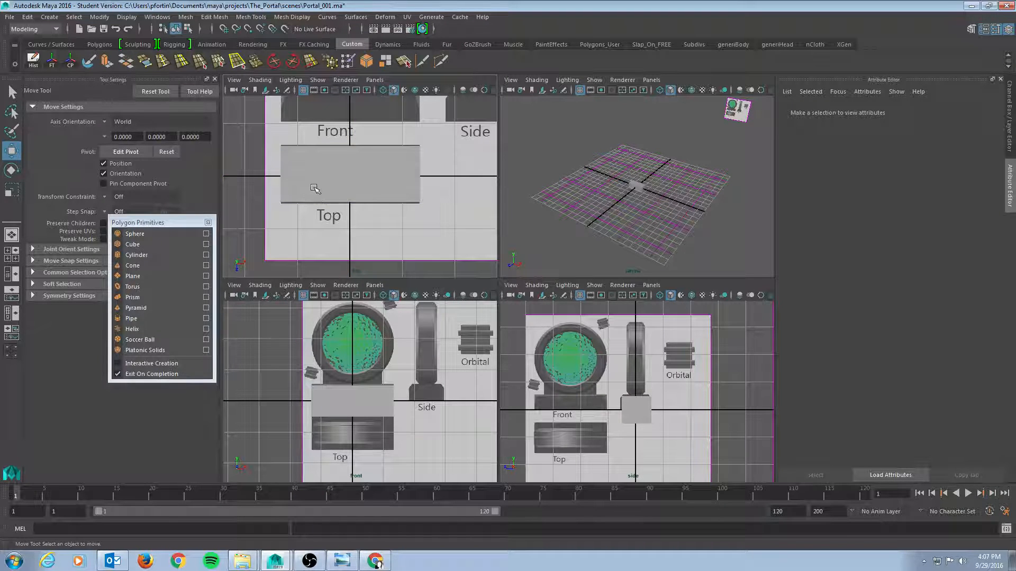
pyautogui.moveTo(314, 187); pyautogui.dragTo(276, 191, button='right')
pyautogui.moveTo(275, 196); pyautogui.dragTo(437, 218)
pyautogui.click(350, 250)
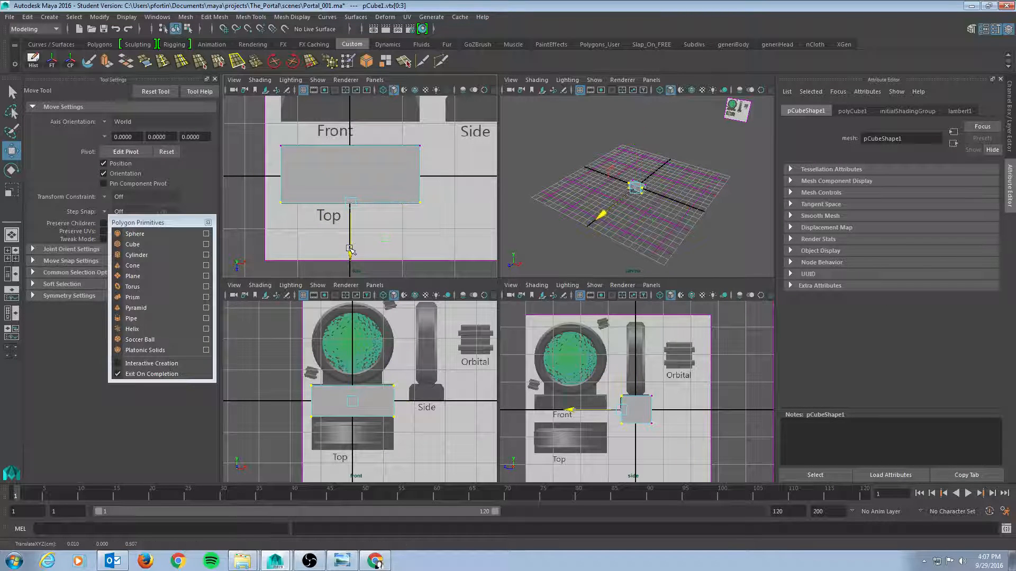
pyautogui.moveTo(272, 136); pyautogui.dragTo(441, 169)
pyautogui.moveTo(350, 201); pyautogui.dragTo(350, 197)
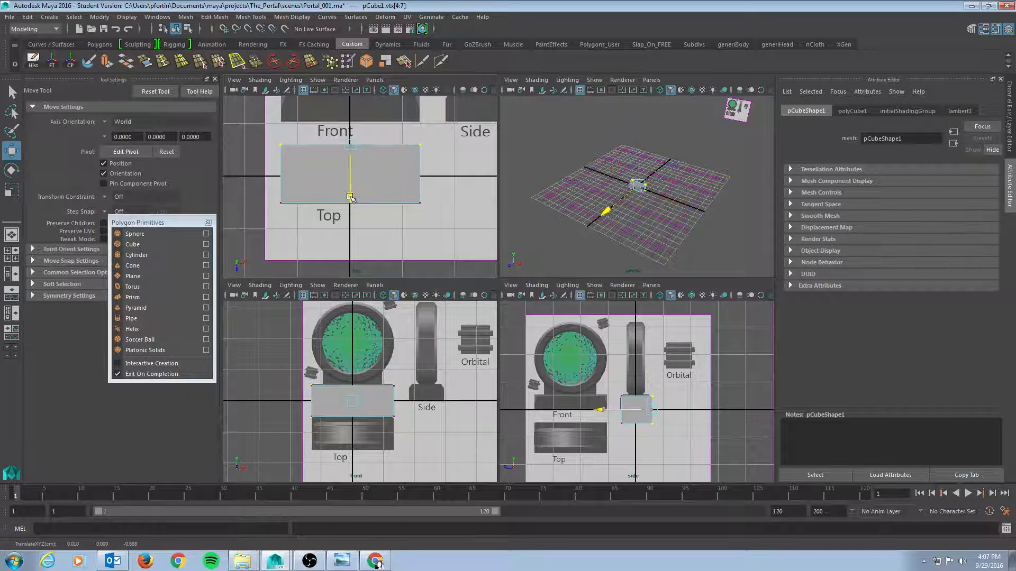
# Select the front reference image plane and move it upward in the front view
pyautogui.click(382, 197)
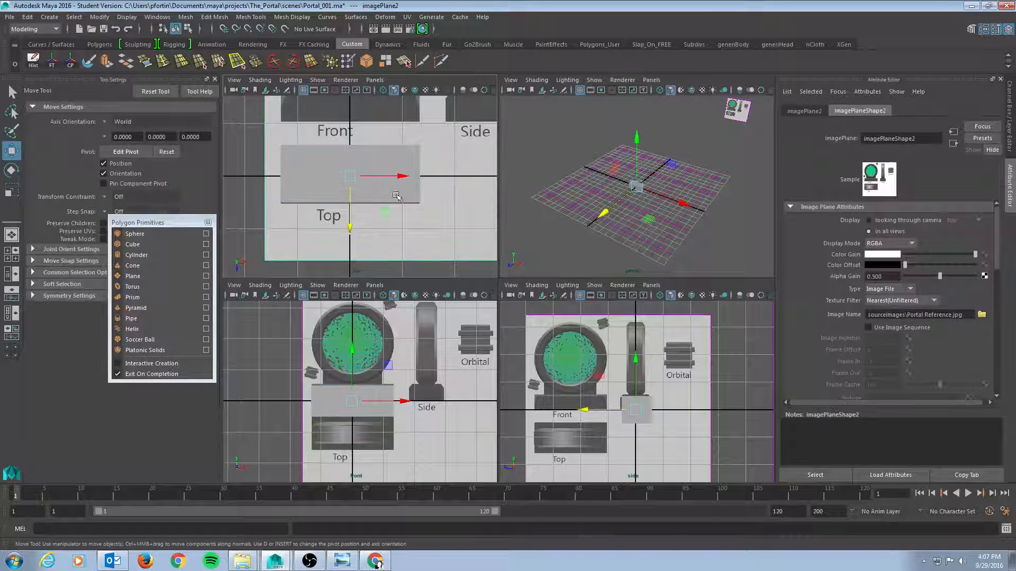
pyautogui.keyDown('alt'); pyautogui.moveTo(432, 399); pyautogui.dragTo(429, 372, button='middle'); pyautogui.keyUp('alt')
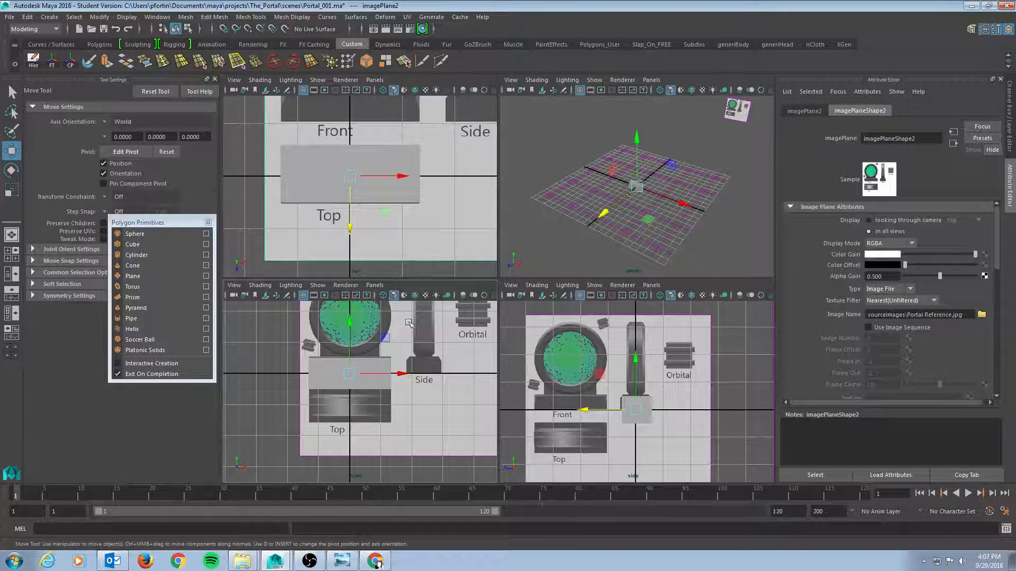
# Select the cube's top vertices in the front view and move them slightly down to match the reference bar's height
pyautogui.click(377, 377)
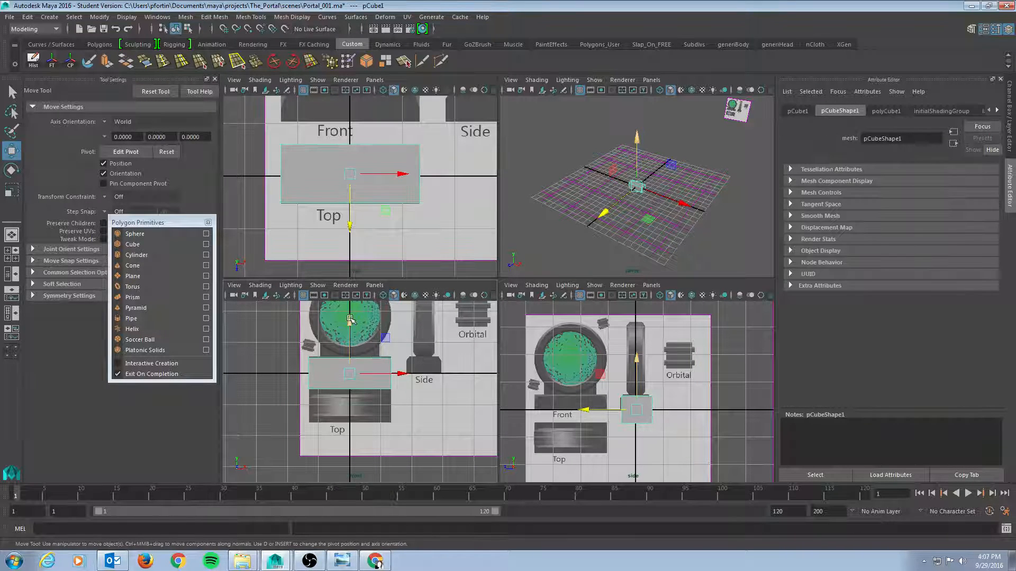
pyautogui.moveTo(350, 320)
pyautogui.mouseDown()
pyautogui.moveTo(352, 346)
pyautogui.moveTo(358, 309)
pyautogui.mouseUp()
pyautogui.scroll(3, 388, 385)
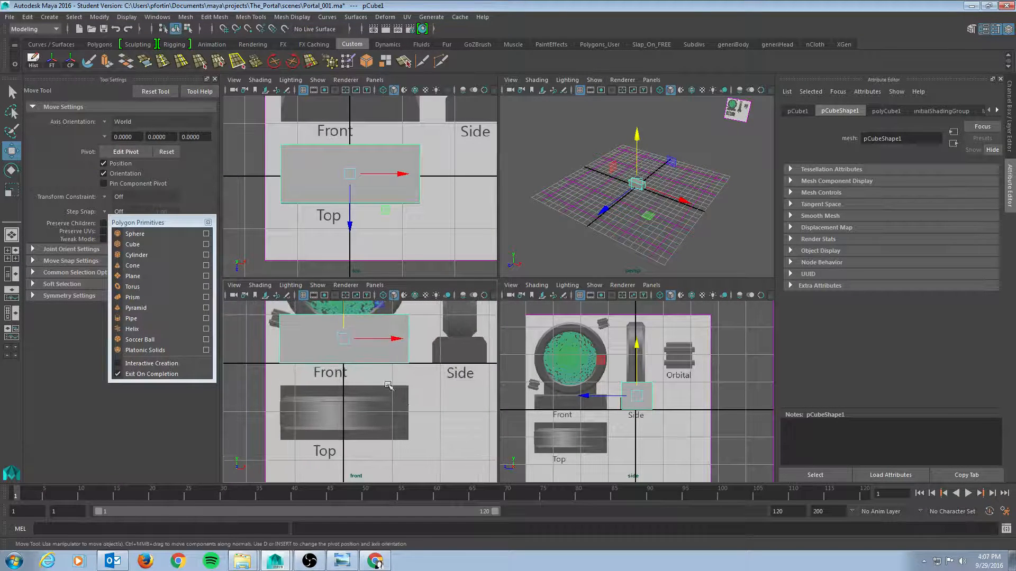
pyautogui.keyDown('alt'); pyautogui.moveTo(388, 385); pyautogui.dragTo(392, 400, button='middle'); pyautogui.keyUp('alt')
pyautogui.press('r')
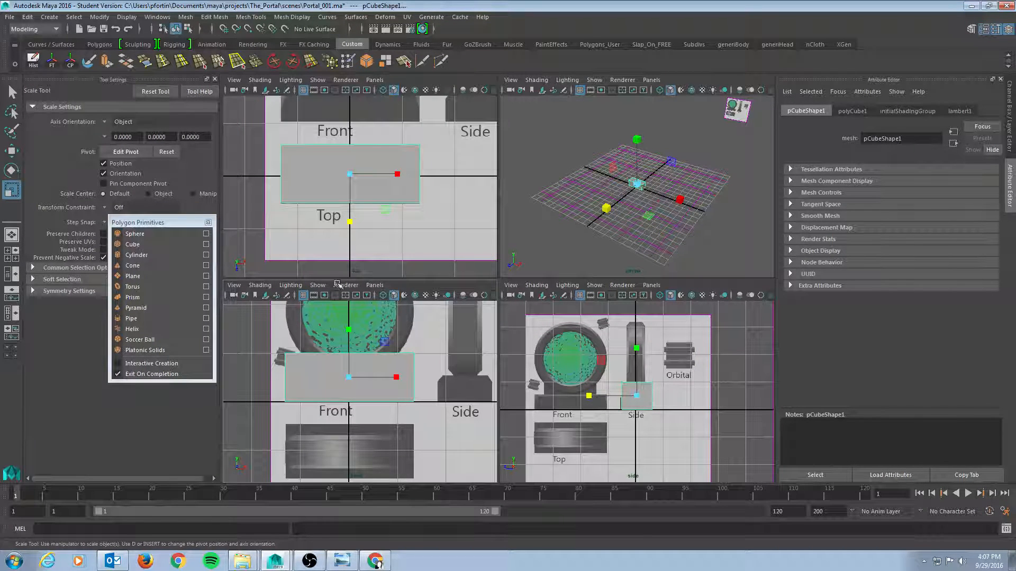
pyautogui.moveTo(256, 329); pyautogui.dragTo(443, 363)
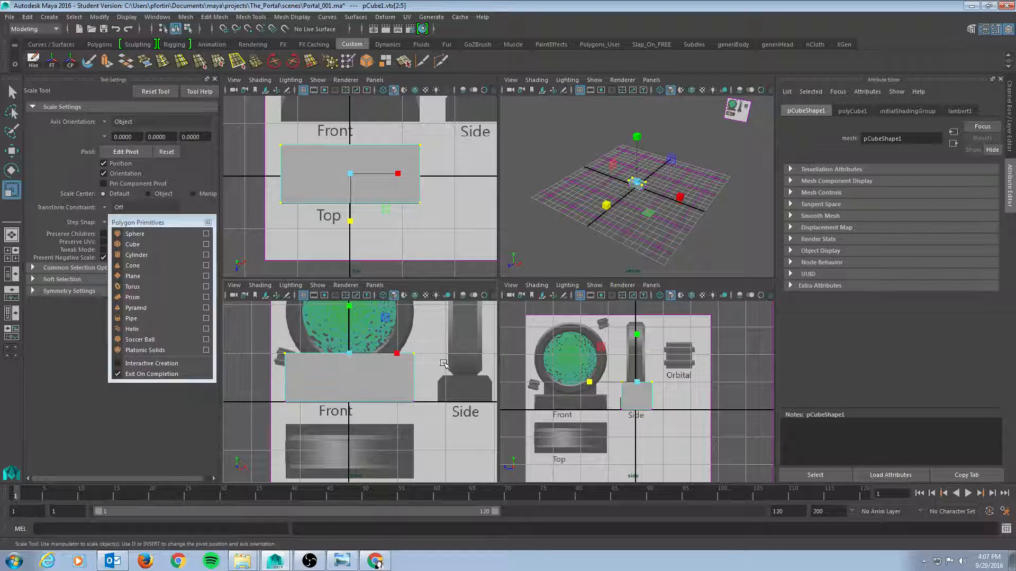
pyautogui.press('w')
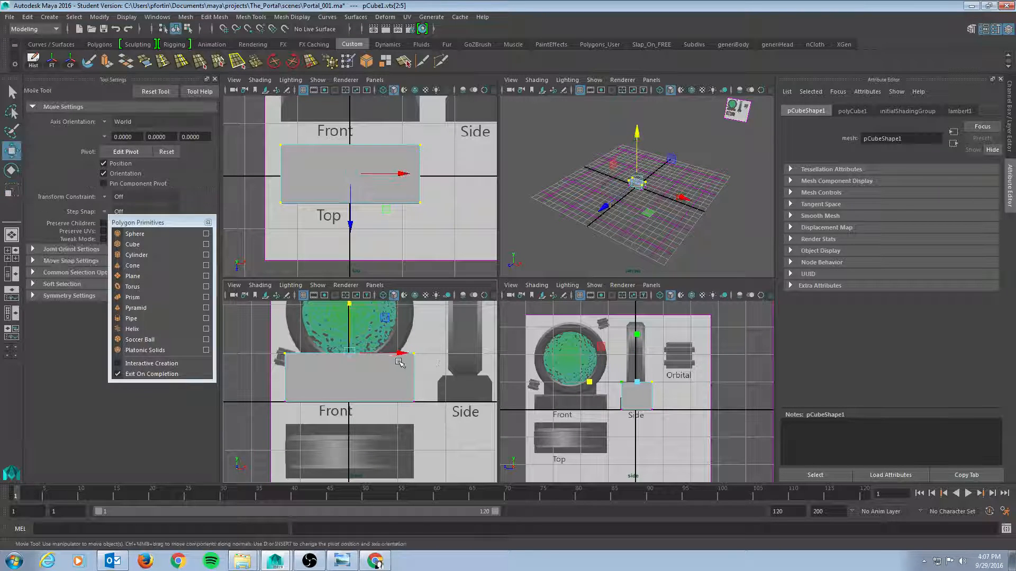
pyautogui.moveTo(349, 308)
pyautogui.mouseDown()
pyautogui.moveTo(348, 338)
pyautogui.moveTo(352, 328)
pyautogui.mouseUp()
# In a wireframe side view, select the cube's front and back vertex columns and nudge each along Z to fit the reference bar
pyautogui.scroll(3, 370, 389)
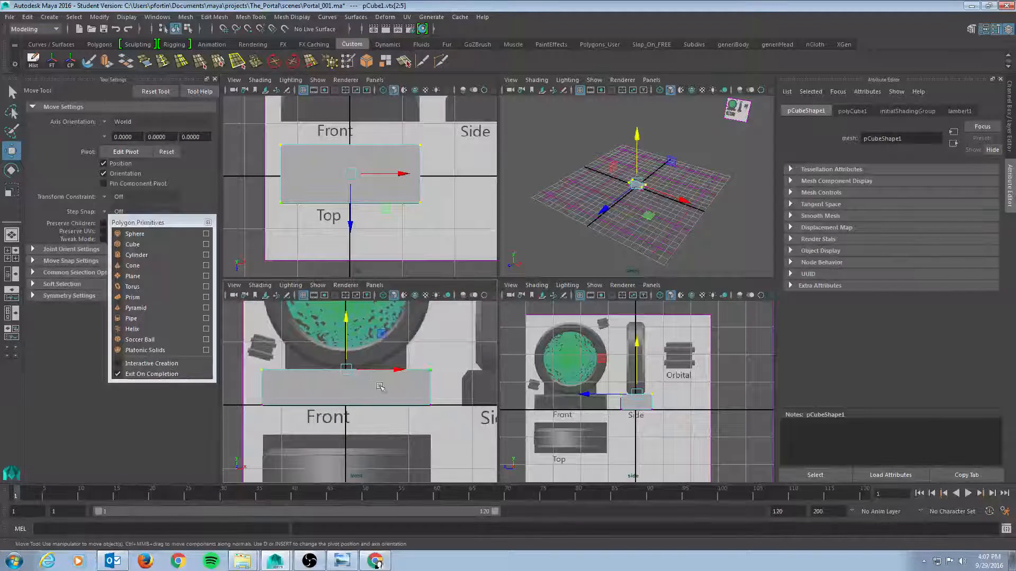
pyautogui.scroll(4, 635, 399)
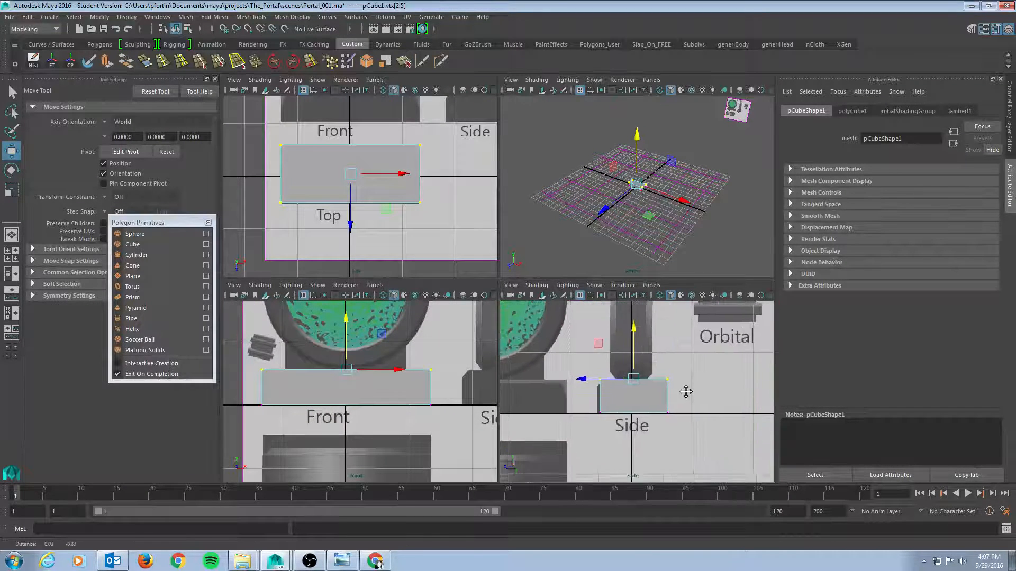
pyautogui.press('4')
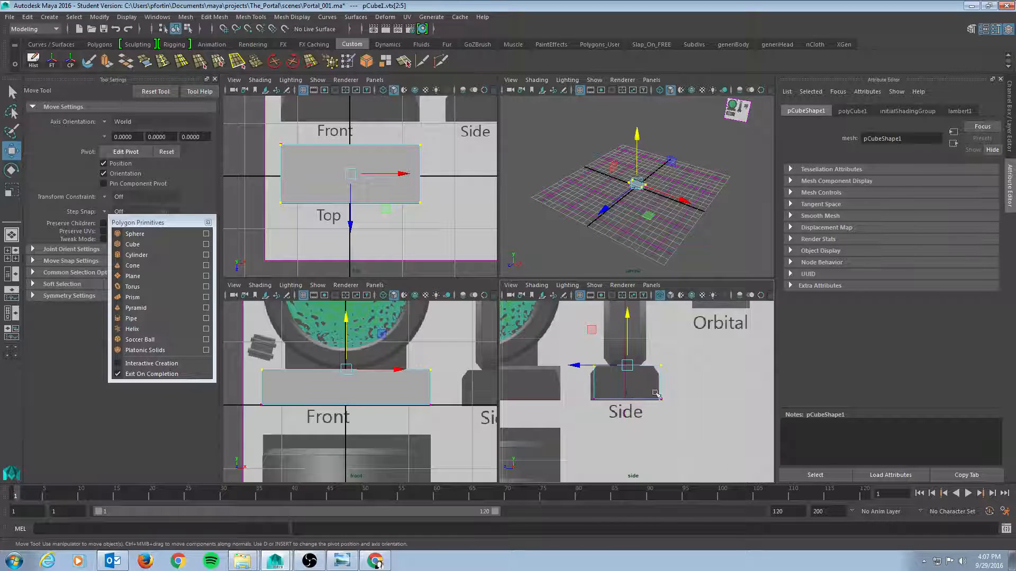
pyautogui.moveTo(582, 349); pyautogui.dragTo(609, 412)
pyautogui.moveTo(546, 381); pyautogui.dragTo(544, 382)
pyautogui.moveTo(642, 349); pyautogui.dragTo(676, 414)
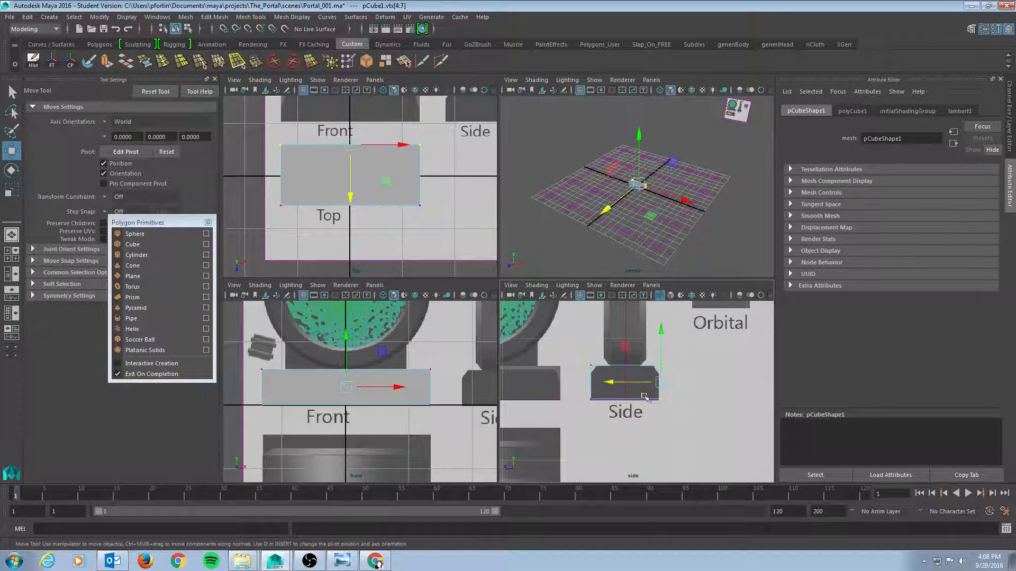
pyautogui.moveTo(612, 382); pyautogui.dragTo(608, 381)
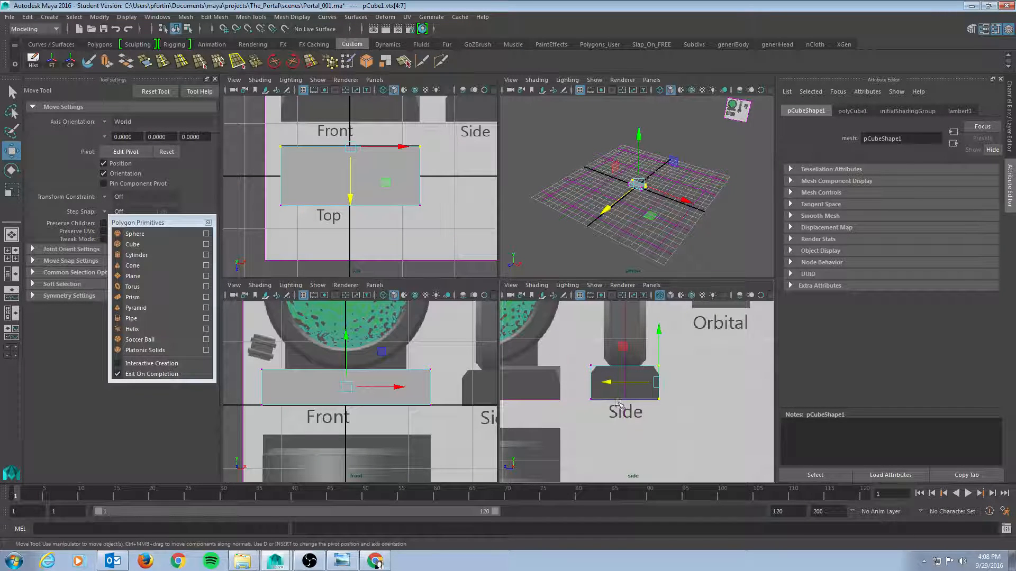
# Select the cube's bottom vertices in the side view and nudge them slightly upward to fit the reference
pyautogui.moveTo(578, 387); pyautogui.dragTo(676, 425)
pyautogui.moveTo(624, 350); pyautogui.dragTo(625, 353)
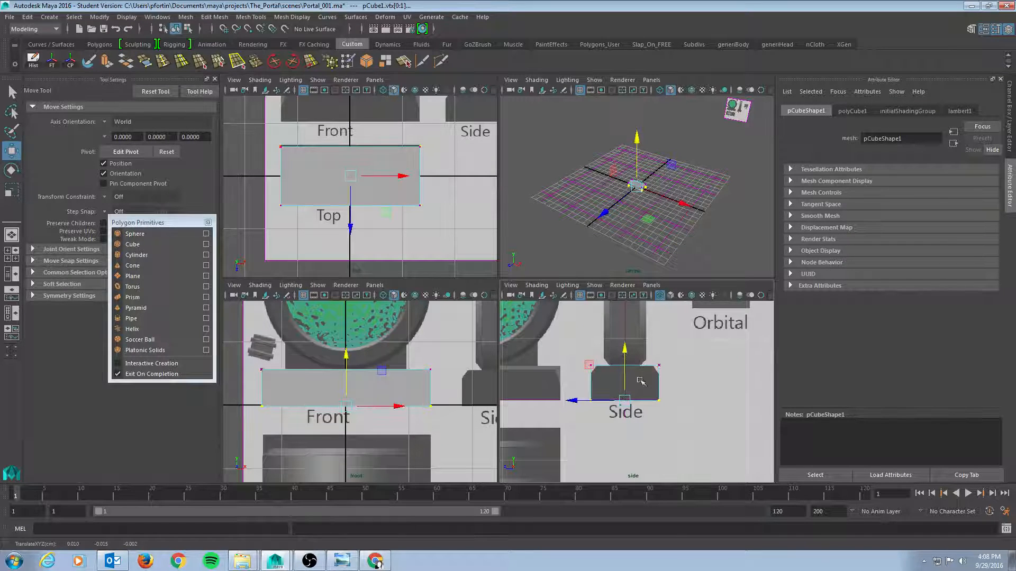
pyautogui.scroll(-3, 676, 369)
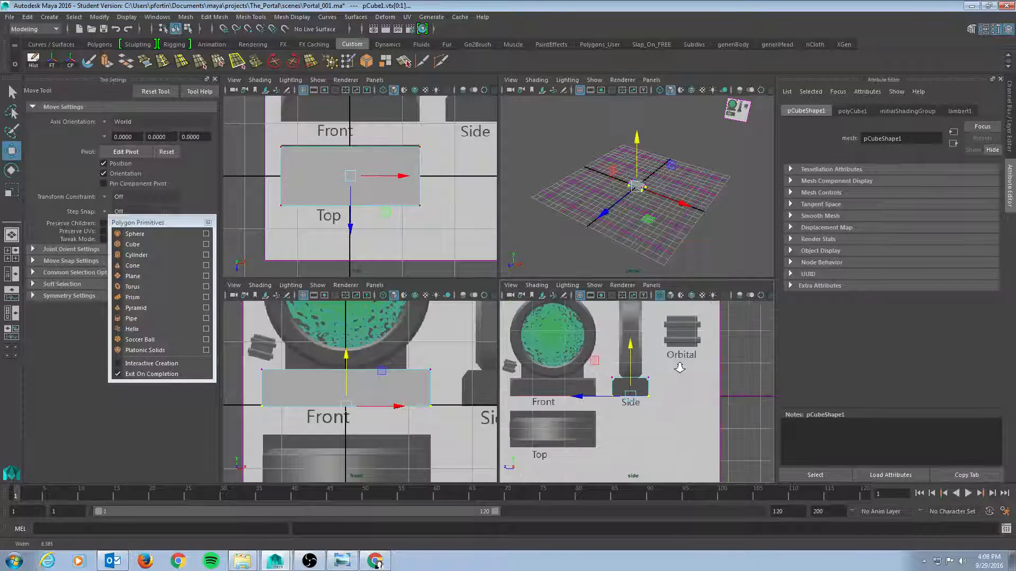
pyautogui.scroll(3, 705, 370)
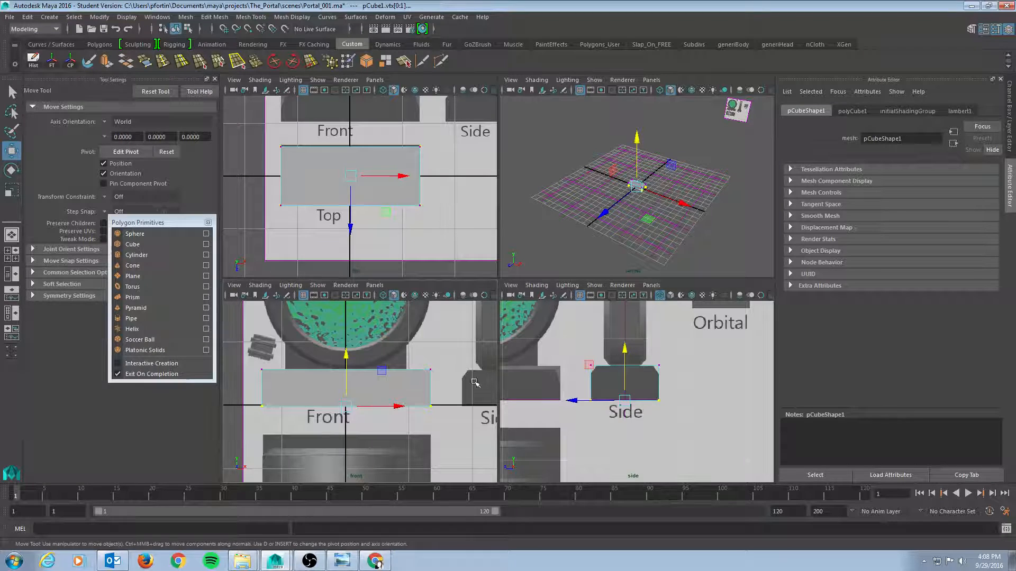
pyautogui.moveTo(430, 373)
pyautogui.keyDown('alt'); pyautogui.mouseDown(button='middle')
pyautogui.moveTo(414, 358)
pyautogui.moveTo(418, 374)
pyautogui.mouseUp(button='middle'); pyautogui.keyUp('alt')
# Create a polygon pipe primitive from the Polygons shelf
pyautogui.keyDown('alt'); pyautogui.moveTo(498, 322); pyautogui.dragTo(537, 346, button='middle'); pyautogui.keyUp('alt')
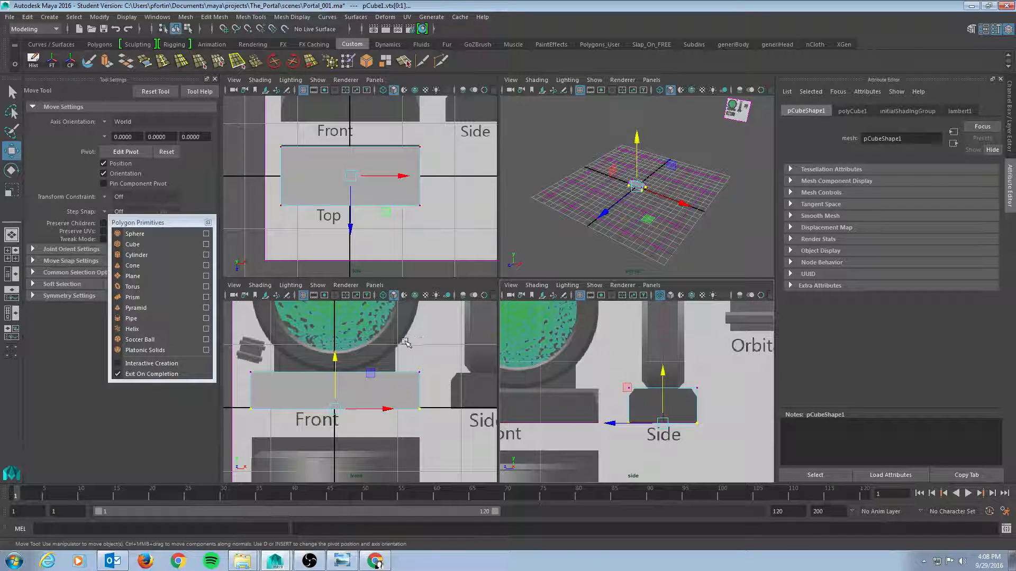
pyautogui.keyDown('alt'); pyautogui.moveTo(403, 333); pyautogui.dragTo(327, 332, button='right'); pyautogui.keyUp('alt')
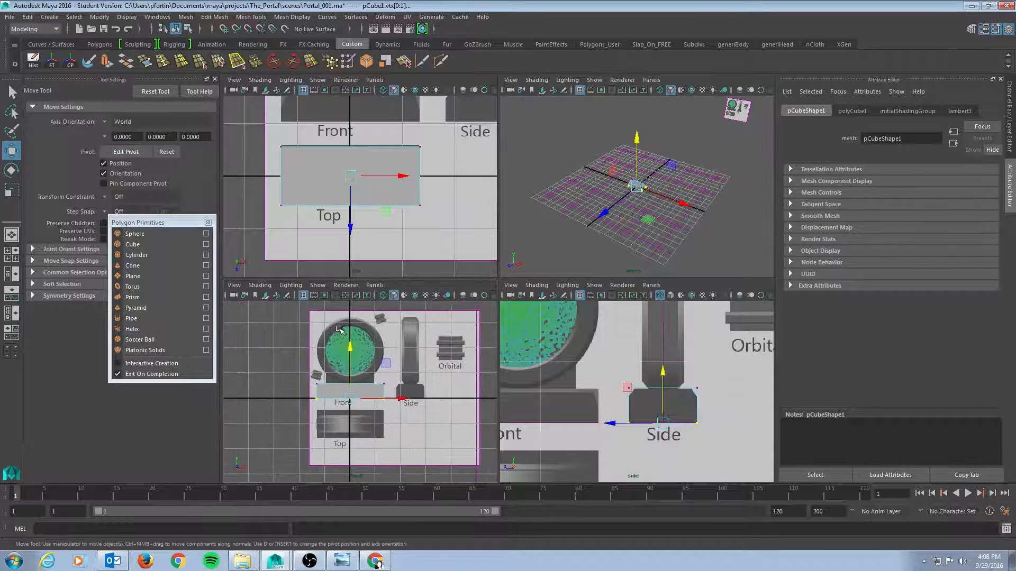
pyautogui.keyDown('alt'); pyautogui.moveTo(365, 357); pyautogui.dragTo(374, 372, button='middle'); pyautogui.keyUp('alt')
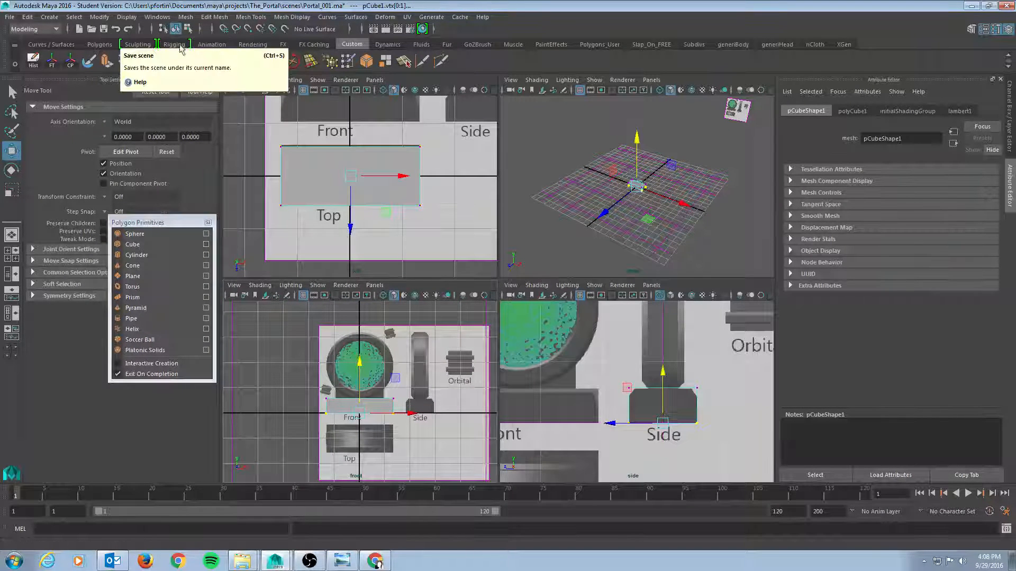
pyautogui.click(137, 45)
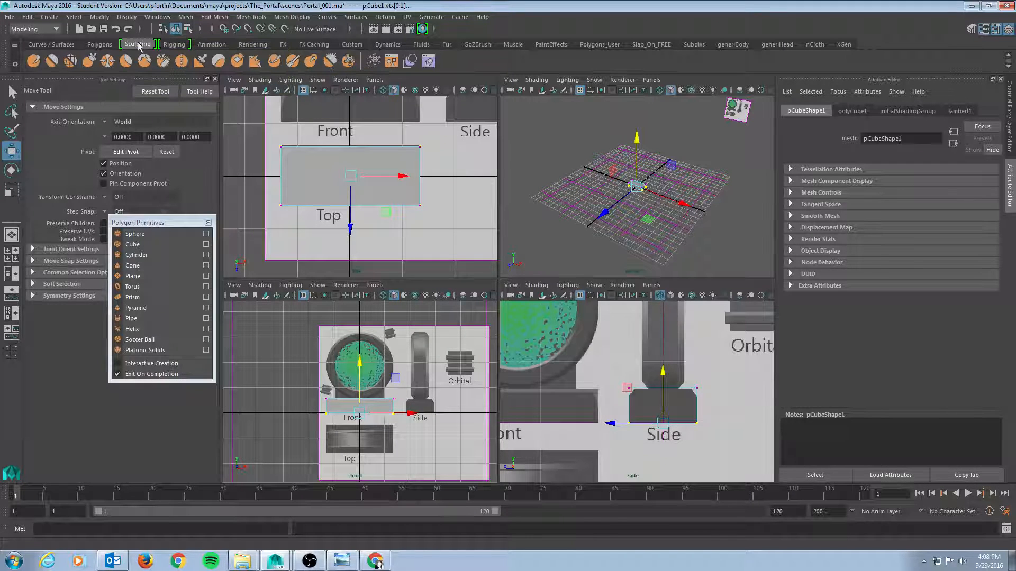
pyautogui.click(99, 44)
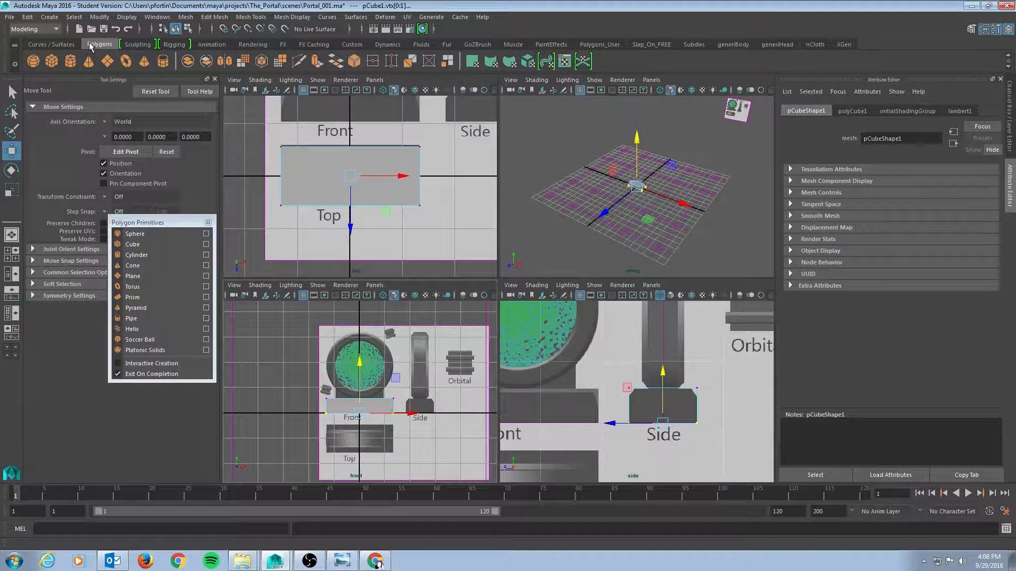
pyautogui.click(161, 62)
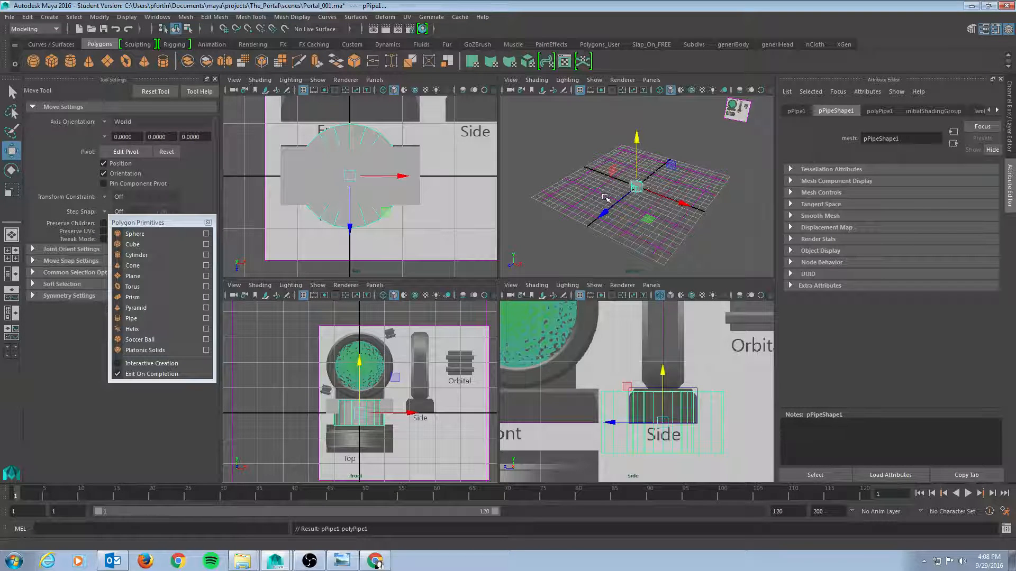
# Raise the pipe above the base bar to a Translate Y of about 1.475
pyautogui.keyDown('alt'); pyautogui.moveTo(579, 189); pyautogui.dragTo(751, 189, button='right'); pyautogui.keyUp('alt')
pyautogui.keyDown('alt'); pyautogui.moveTo(617, 182); pyautogui.dragTo(612, 209); pyautogui.keyUp('alt')
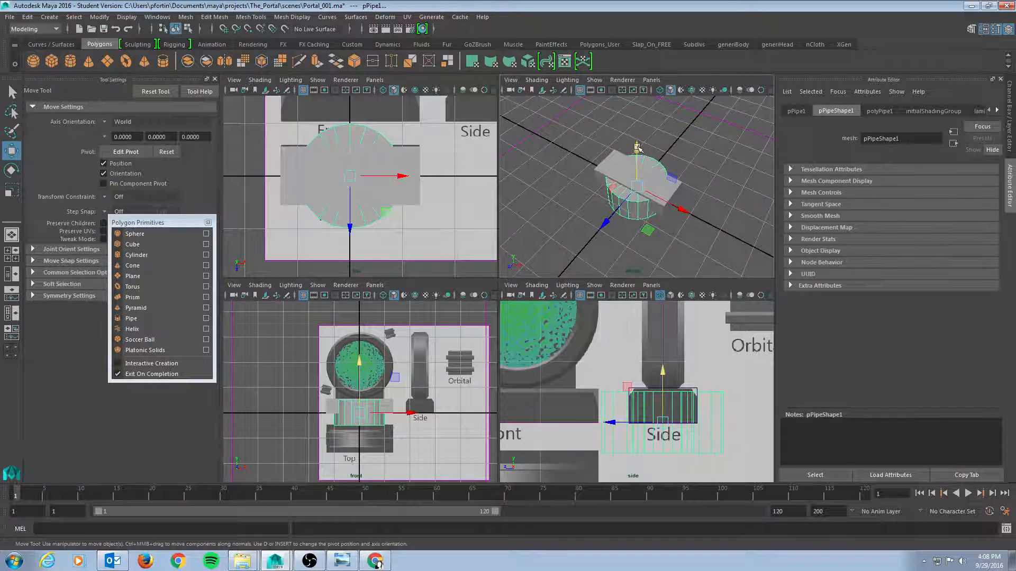
pyautogui.moveTo(637, 148); pyautogui.dragTo(637, 102)
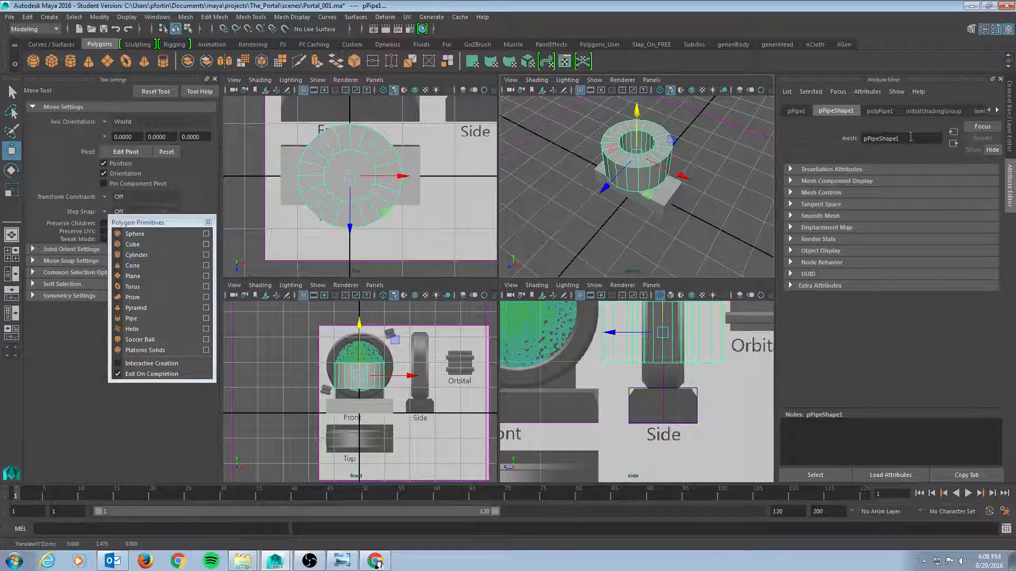
# Rotate the pipe 90 degrees around X so it stands upright
pyautogui.click(1011, 109)
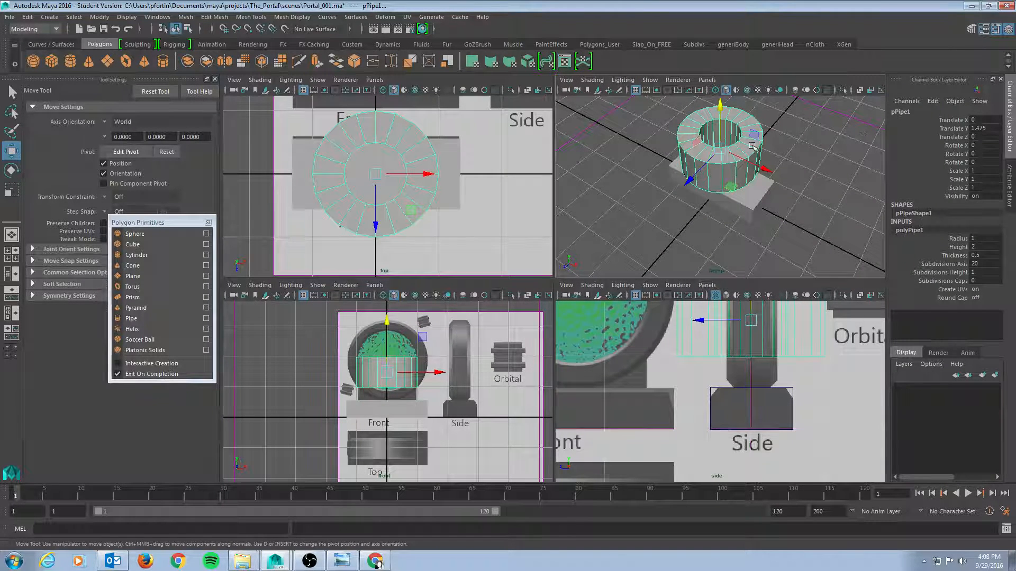
pyautogui.press('e')
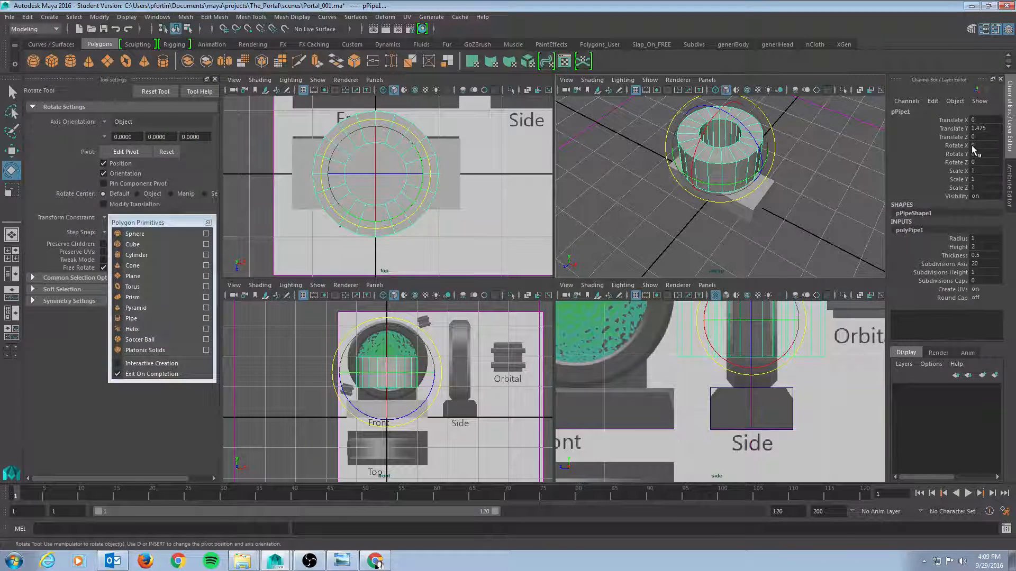
pyautogui.keyDown('alt'); pyautogui.moveTo(815, 183); pyautogui.dragTo(805, 146); pyautogui.keyUp('alt')
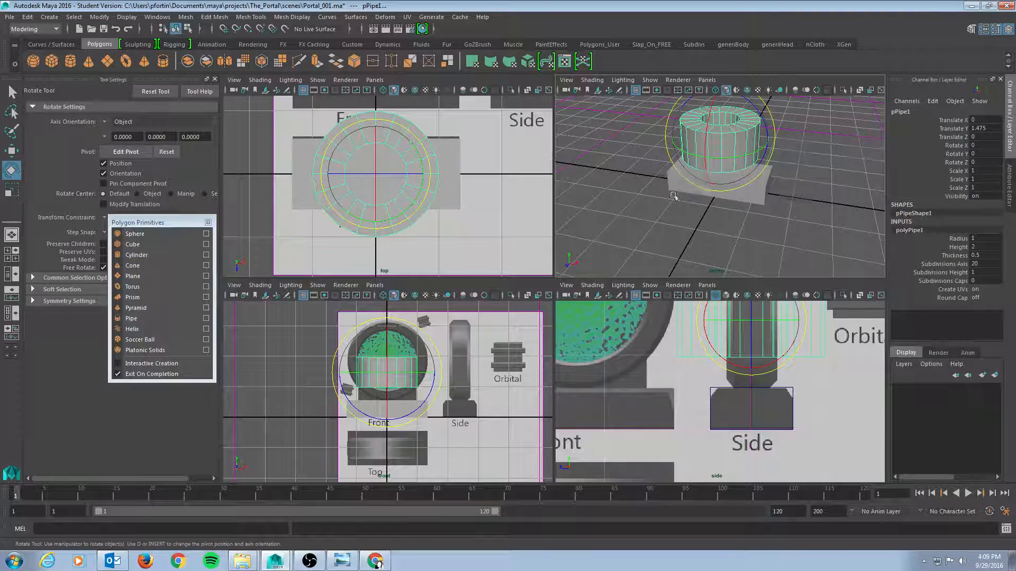
pyautogui.keyDown('alt'); pyautogui.moveTo(674, 197); pyautogui.dragTo(589, 269); pyautogui.keyUp('alt')
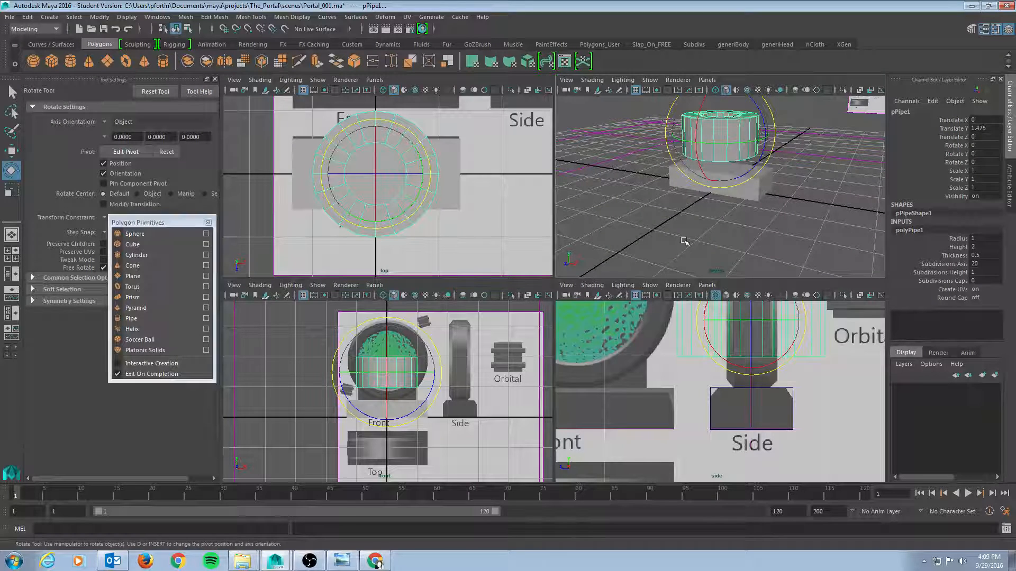
pyautogui.click(985, 146)
pyautogui.write('90')
pyautogui.press('Return')
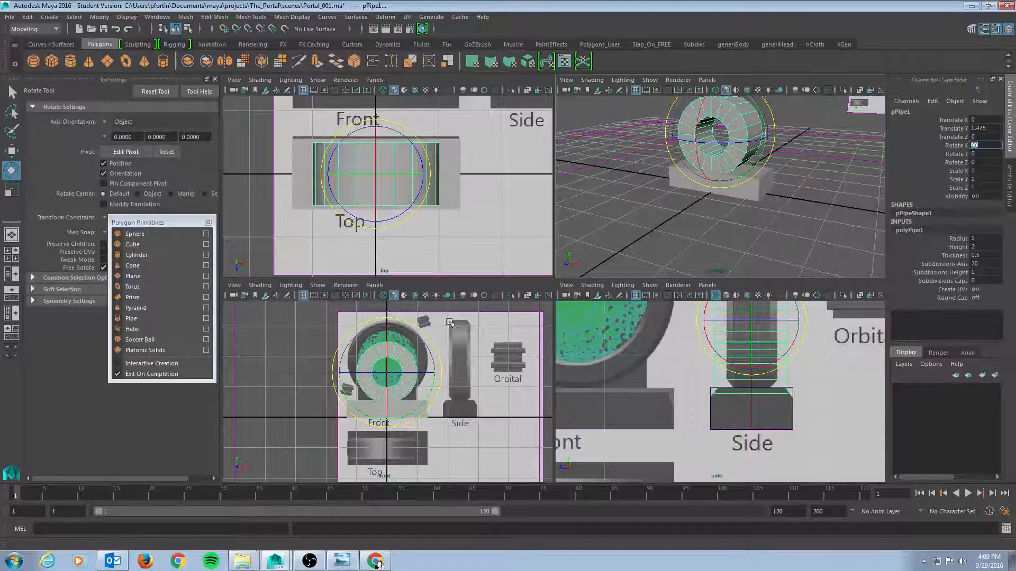
# Increase the pipe's radius to about 1.237 in its history attributes
pyautogui.keyDown('alt'); pyautogui.moveTo(730, 209); pyautogui.dragTo(680, 219); pyautogui.keyUp('alt')
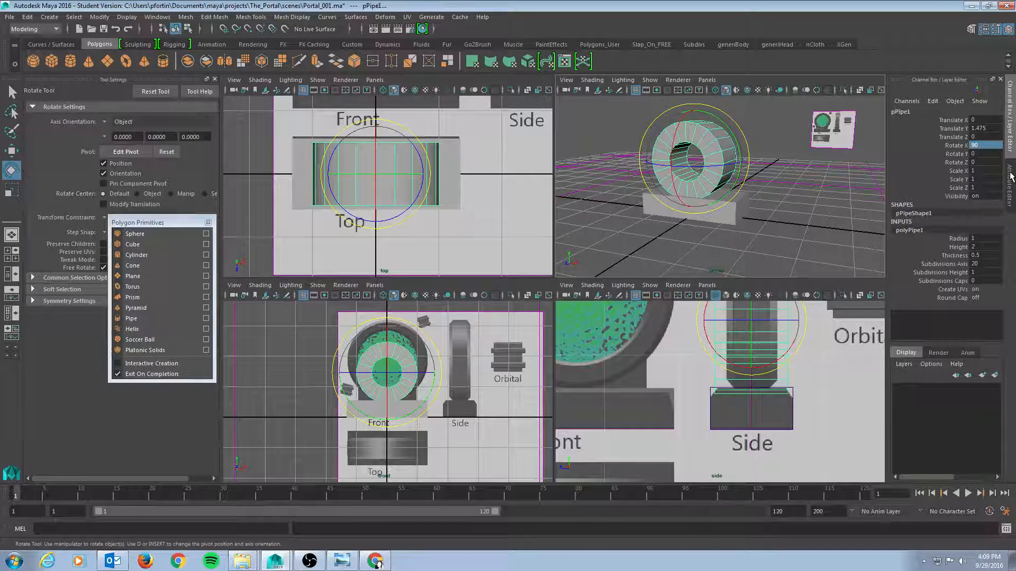
pyautogui.click(1010, 177)
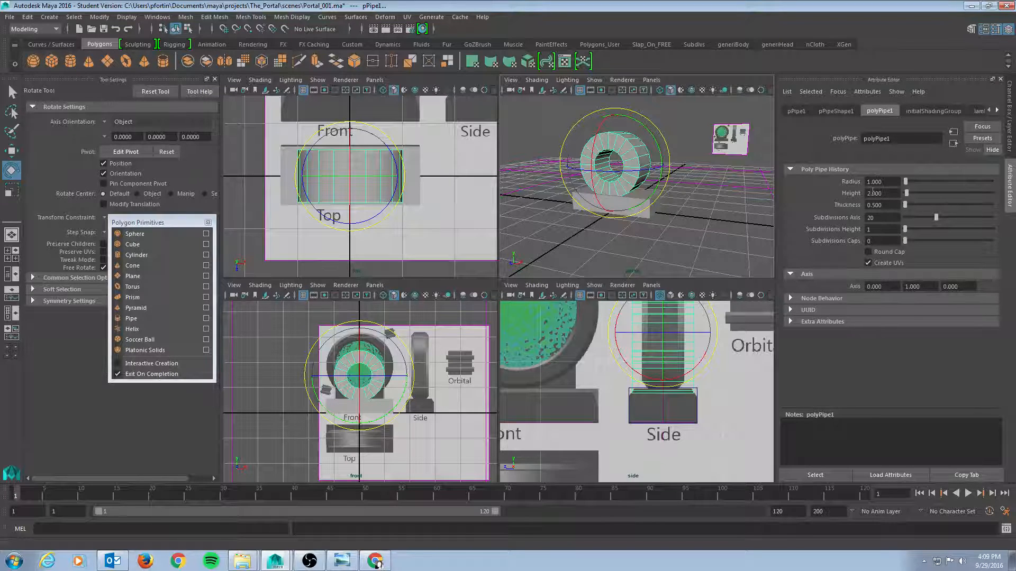
pyautogui.moveTo(906, 186); pyautogui.dragTo(907, 184)
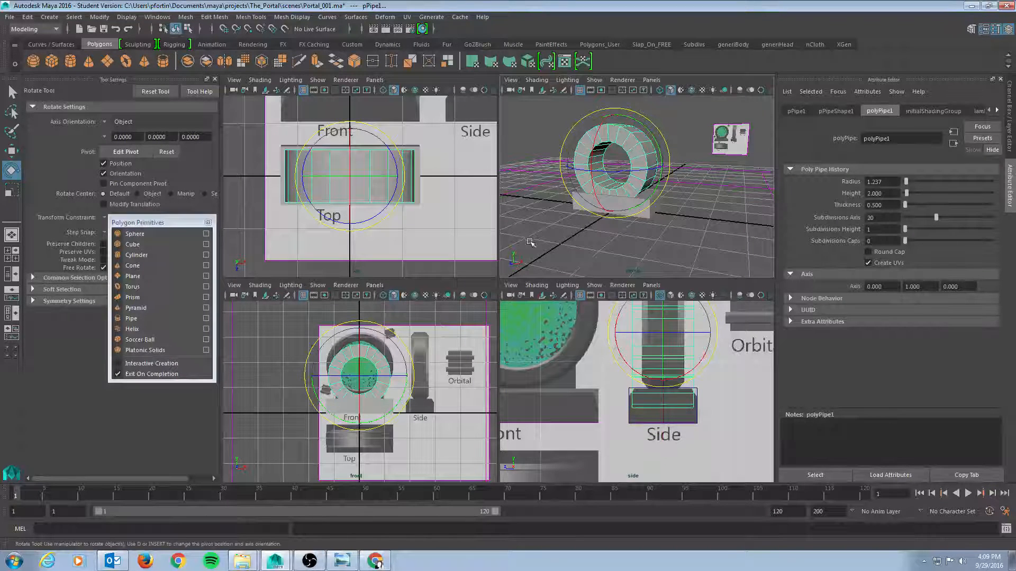
pyautogui.press('r')
pyautogui.moveTo(661, 166); pyautogui.dragTo(624, 164)
pyautogui.hotkey('ctrl', 'z')
pyautogui.hotkey('ctrl', 'z')
pyautogui.hotkey('ctrl', 'z')
pyautogui.hotkey('ctrl', 'z')
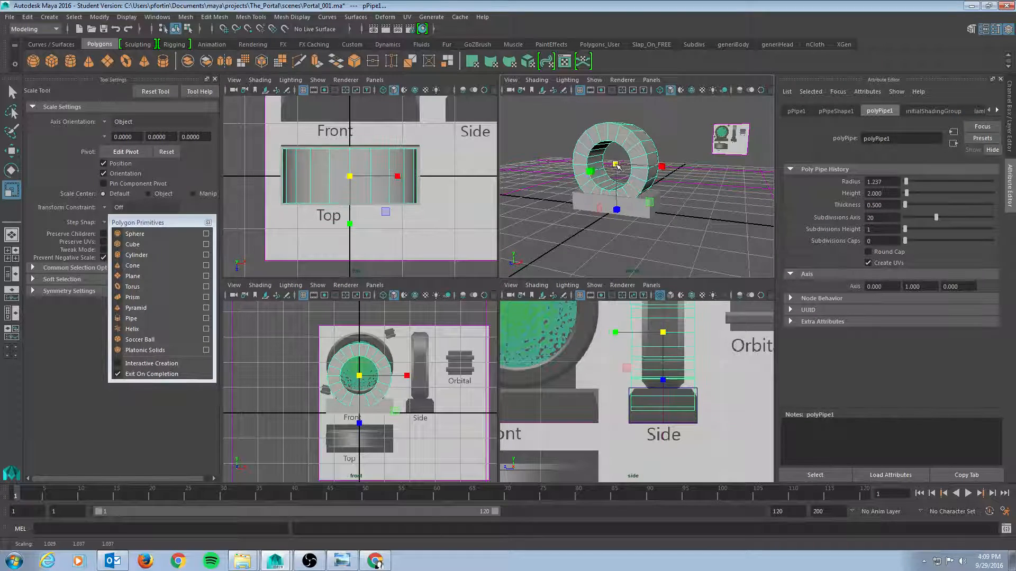
# Move the pipe up and along X to center it on the portal ring in the front reference
pyautogui.press('w')
pyautogui.moveTo(363, 328); pyautogui.dragTo(370, 314)
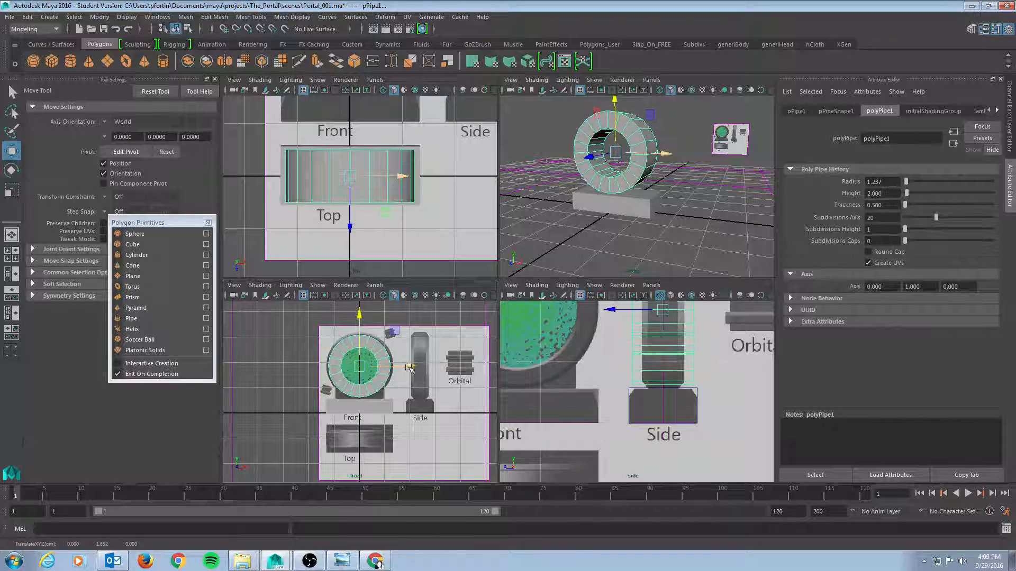
pyautogui.moveTo(409, 366); pyautogui.dragTo(362, 365)
pyautogui.press('r')
pyautogui.press('w')
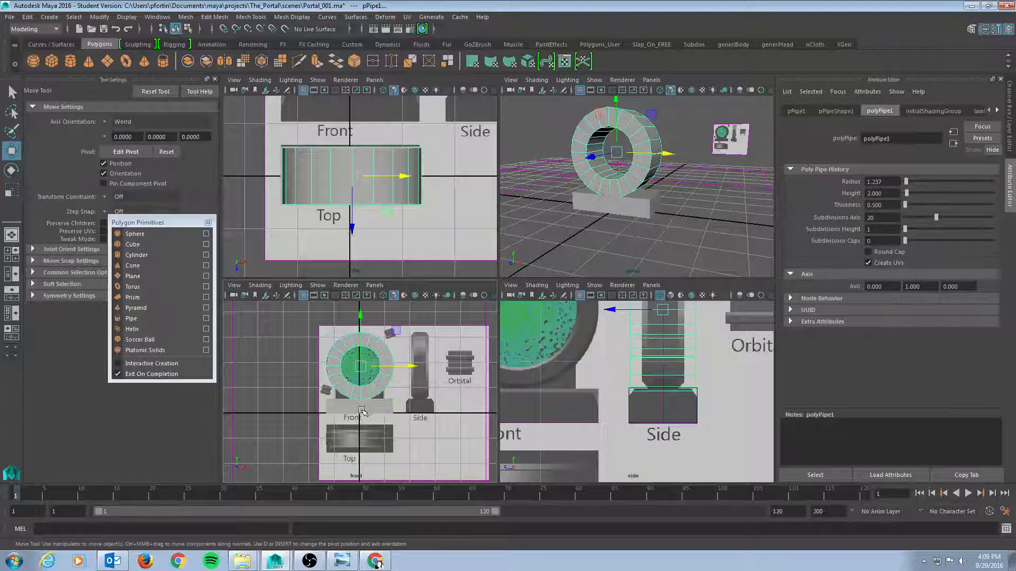
pyautogui.click(360, 315)
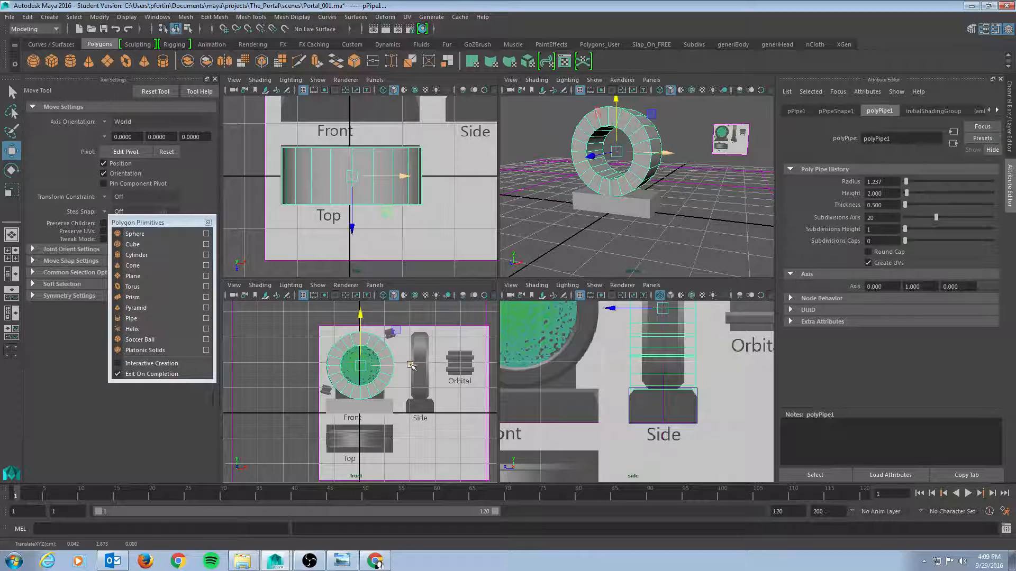
pyautogui.click(410, 366)
pyautogui.moveTo(410, 365); pyautogui.dragTo(409, 365)
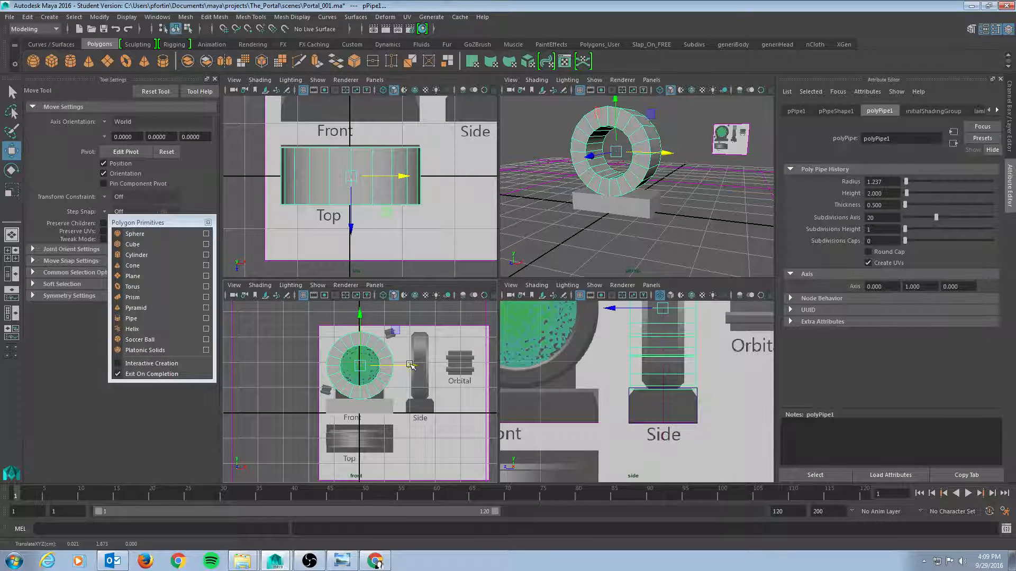
pyautogui.scroll(1, 331, 360)
pyautogui.scroll(3, 330, 360)
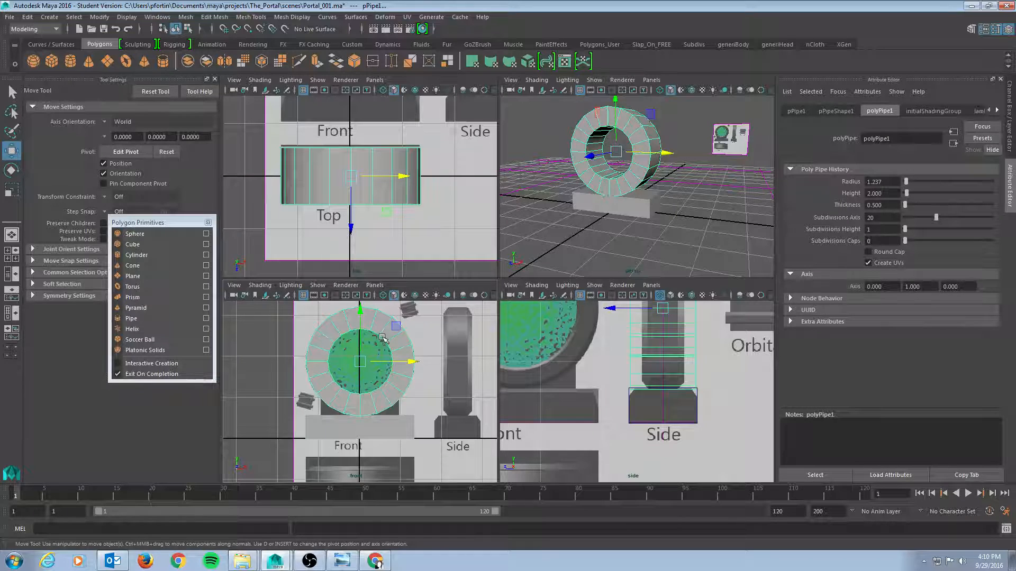
# Set the pipe's thickness to 0.3 in its history attributes
pyautogui.press('4')
pyautogui.keyDown('alt'); pyautogui.moveTo(302, 375); pyautogui.dragTo(486, 373, button='right'); pyautogui.keyUp('alt')
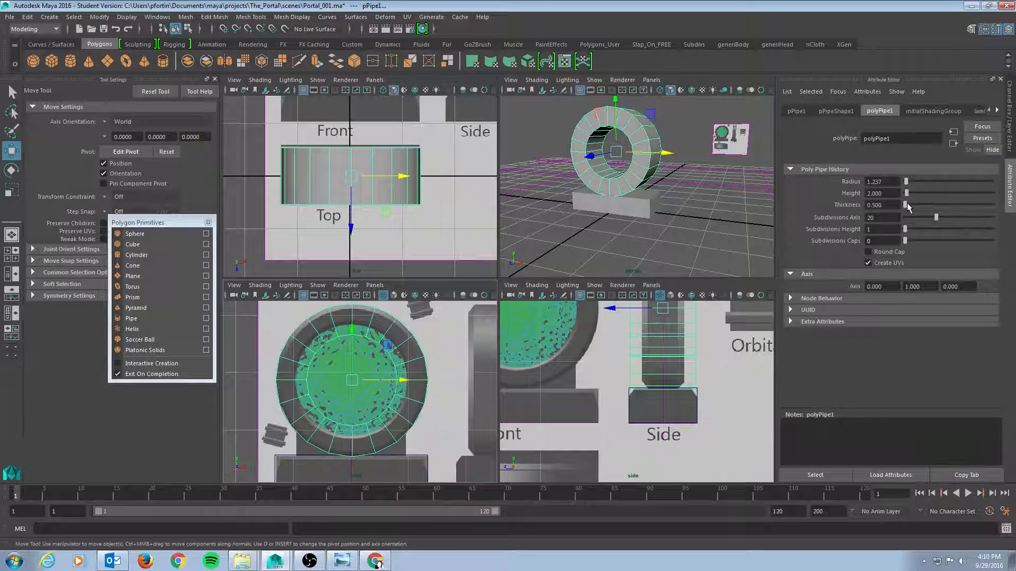
pyautogui.moveTo(907, 207); pyautogui.dragTo(906, 211)
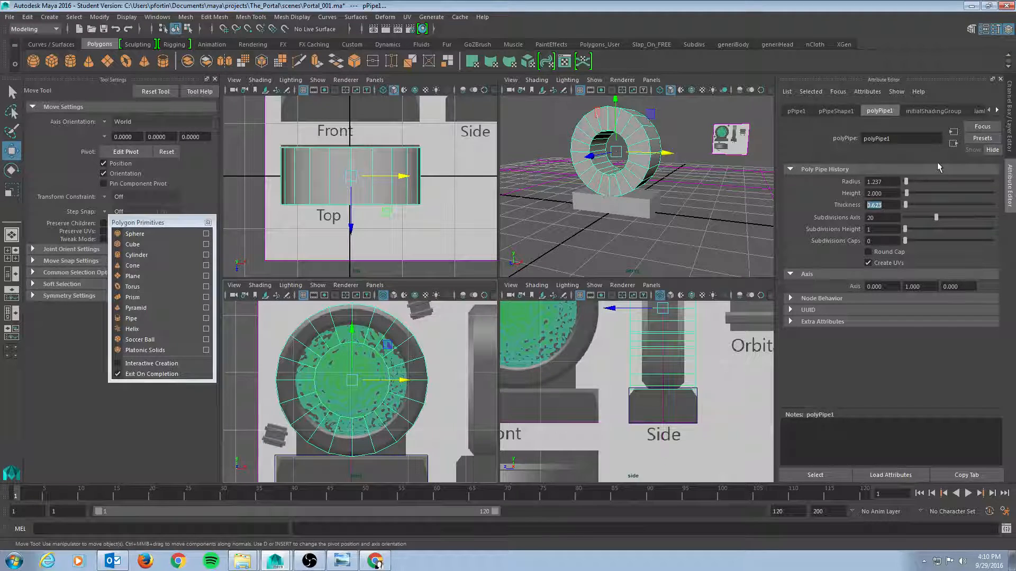
pyautogui.write('.1')
pyautogui.press('Return')
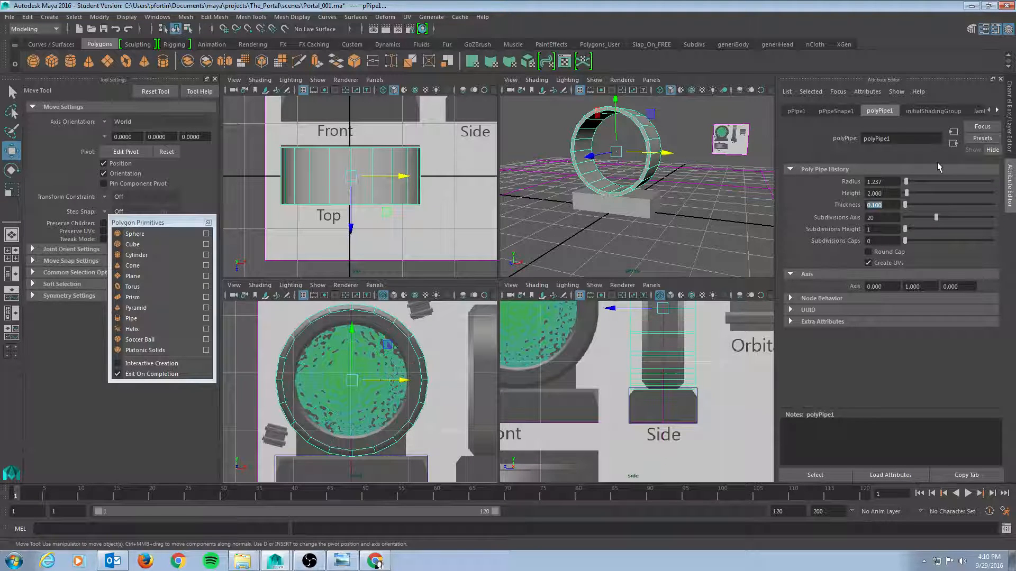
pyautogui.write('.3')
pyautogui.press('Return')
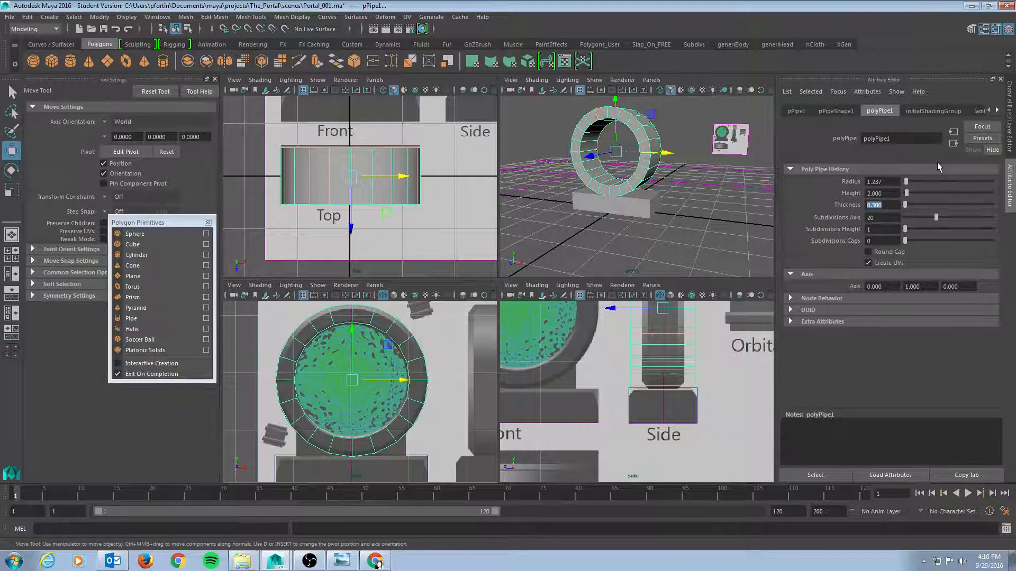
# Set the pipe's height to 1
pyautogui.click(894, 193)
pyautogui.scroll(-5, 630, 364)
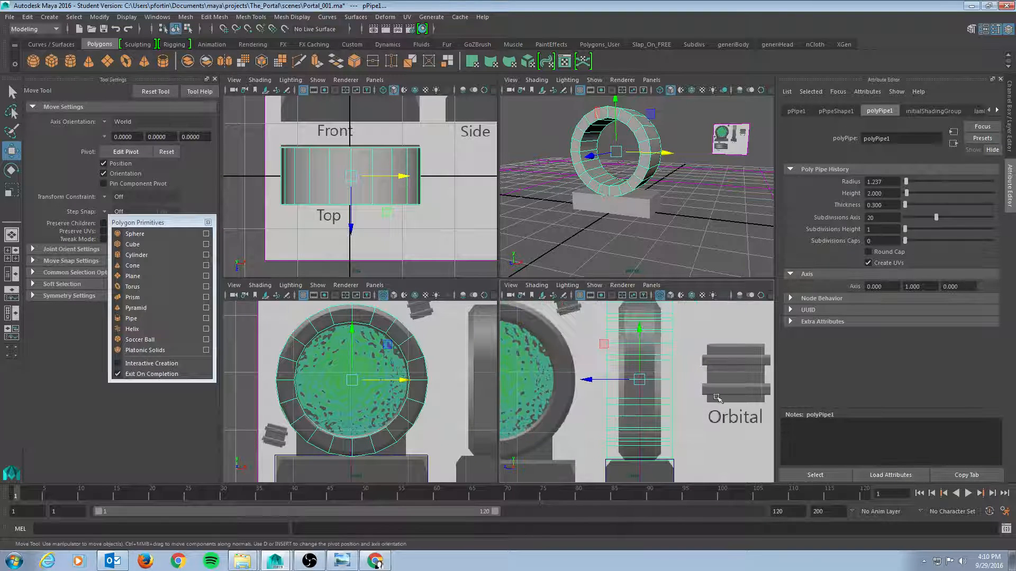
pyautogui.scroll(2, 629, 364)
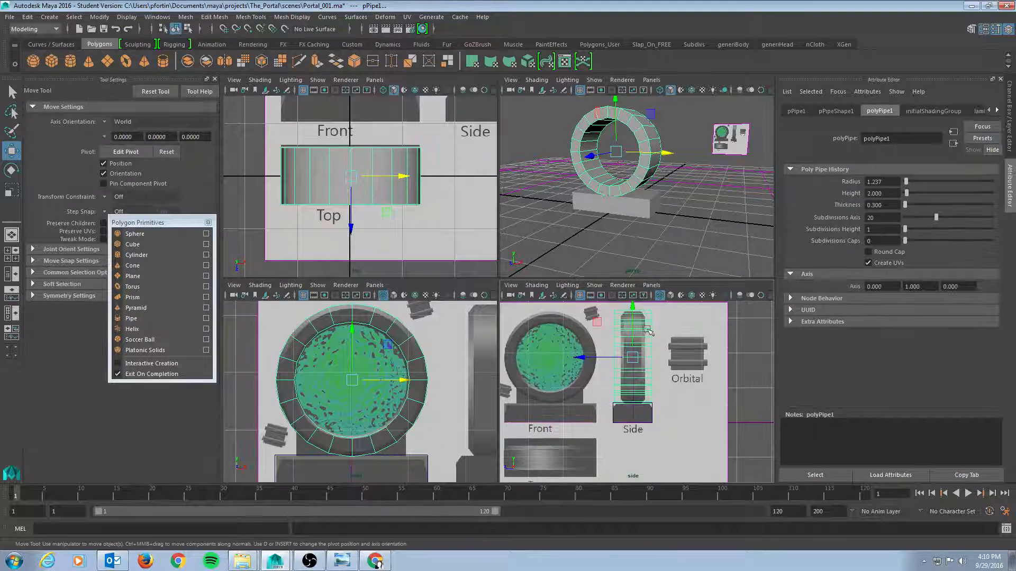
pyautogui.press('5')
pyautogui.press('4')
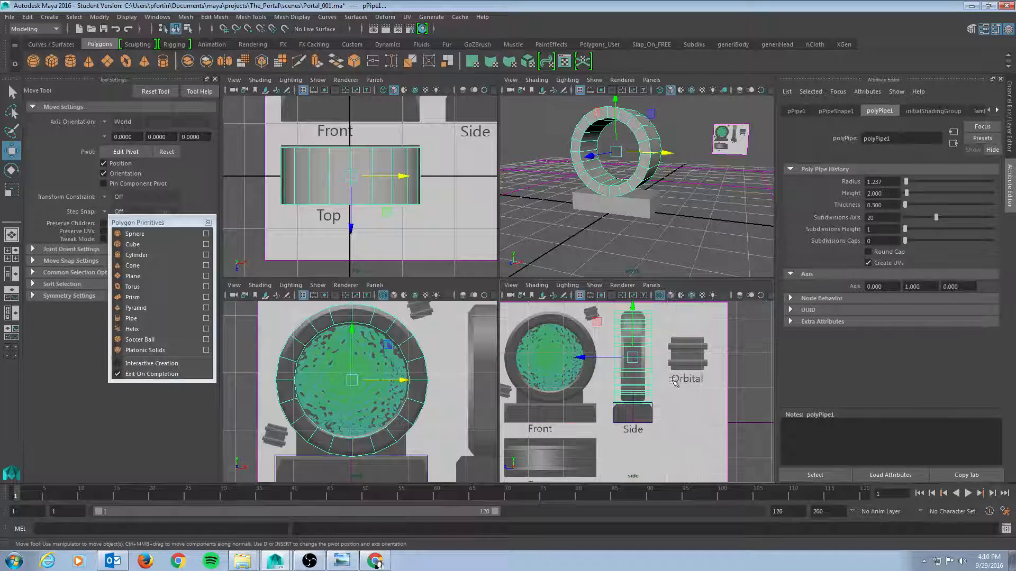
pyautogui.click(890, 206)
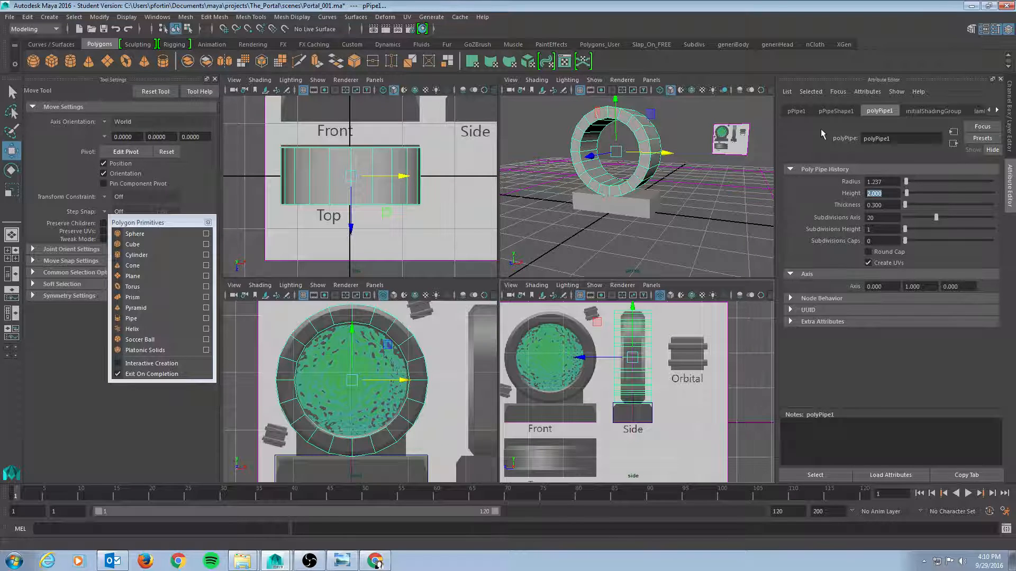
pyautogui.write('1')
pyautogui.press('Return')
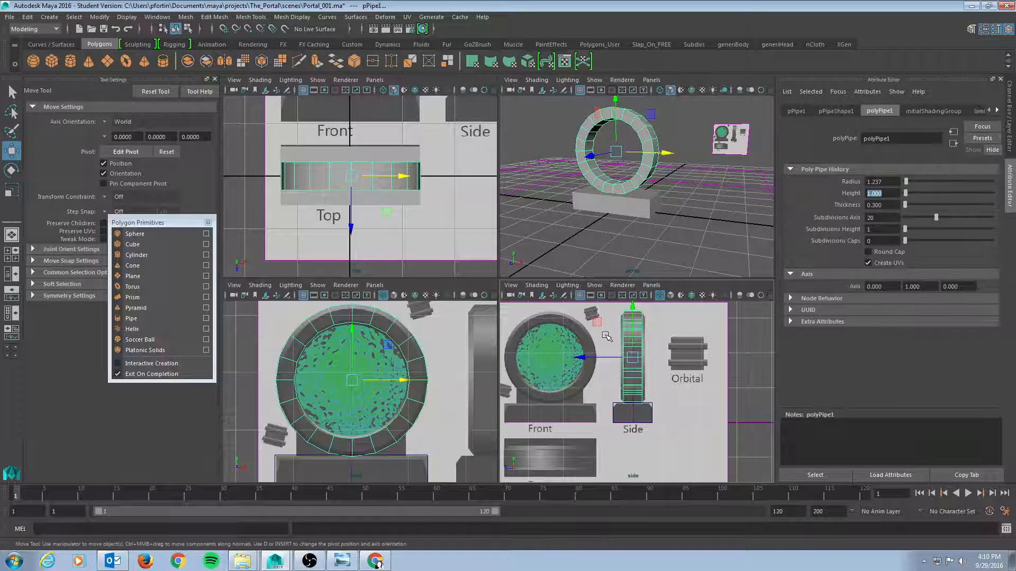
# Set the pipe's subdivisions axis to 16
pyautogui.scroll(3, 695, 338)
pyautogui.keyDown('alt'); pyautogui.moveTo(677, 337); pyautogui.dragTo(689, 389, button='middle'); pyautogui.keyUp('alt')
pyautogui.keyDown('alt'); pyautogui.moveTo(630, 349); pyautogui.dragTo(661, 355, button='right'); pyautogui.keyUp('alt')
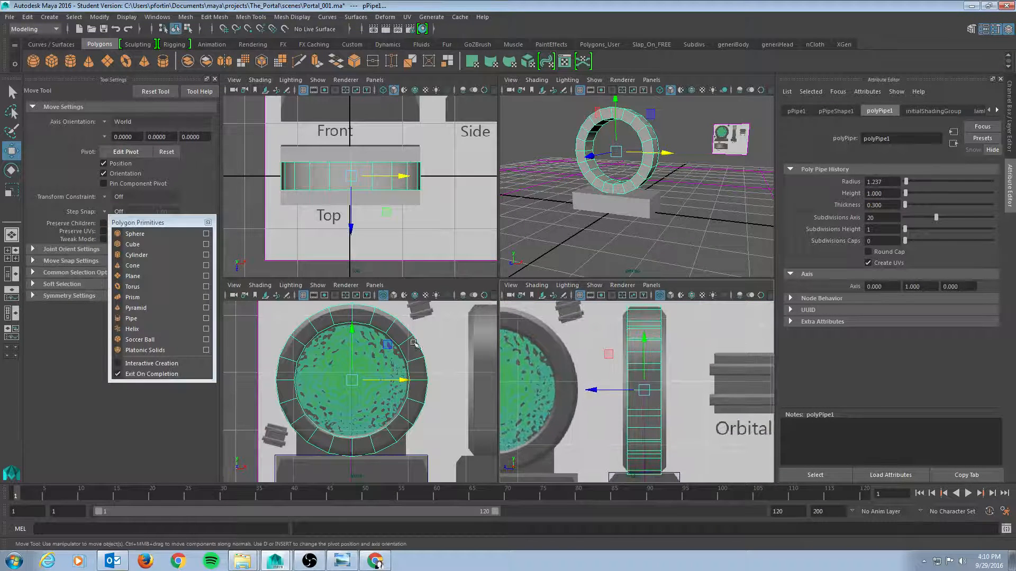
pyautogui.keyDown('alt'); pyautogui.moveTo(655, 396); pyautogui.dragTo(654, 338, button='middle'); pyautogui.keyUp('alt')
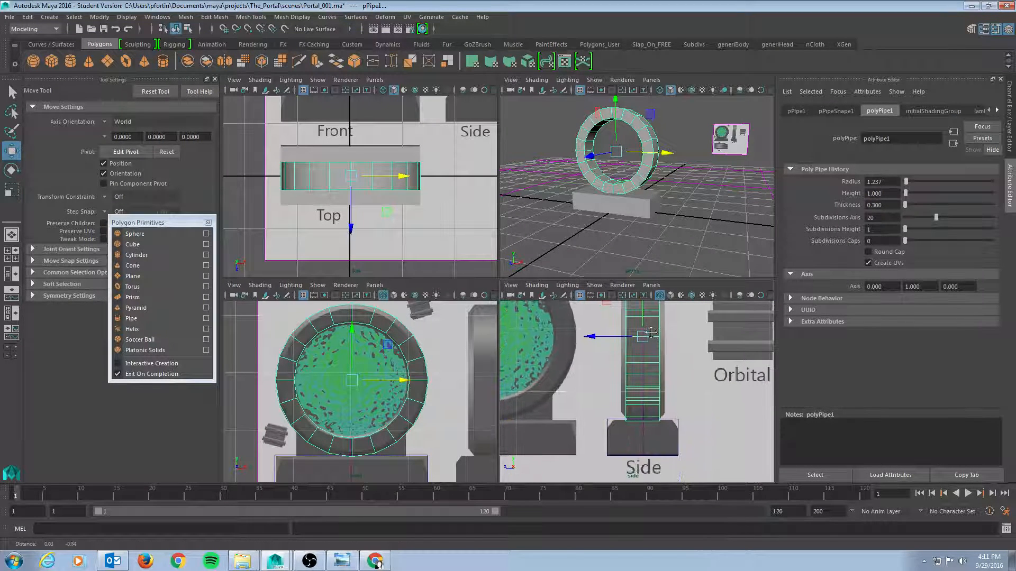
pyautogui.keyDown('alt'); pyautogui.moveTo(554, 222); pyautogui.dragTo(570, 197); pyautogui.keyUp('alt')
pyautogui.keyDown('alt'); pyautogui.moveTo(571, 197); pyautogui.dragTo(605, 222, button='right'); pyautogui.keyUp('alt')
pyautogui.keyDown('alt'); pyautogui.moveTo(606, 222); pyautogui.dragTo(582, 226); pyautogui.keyUp('alt')
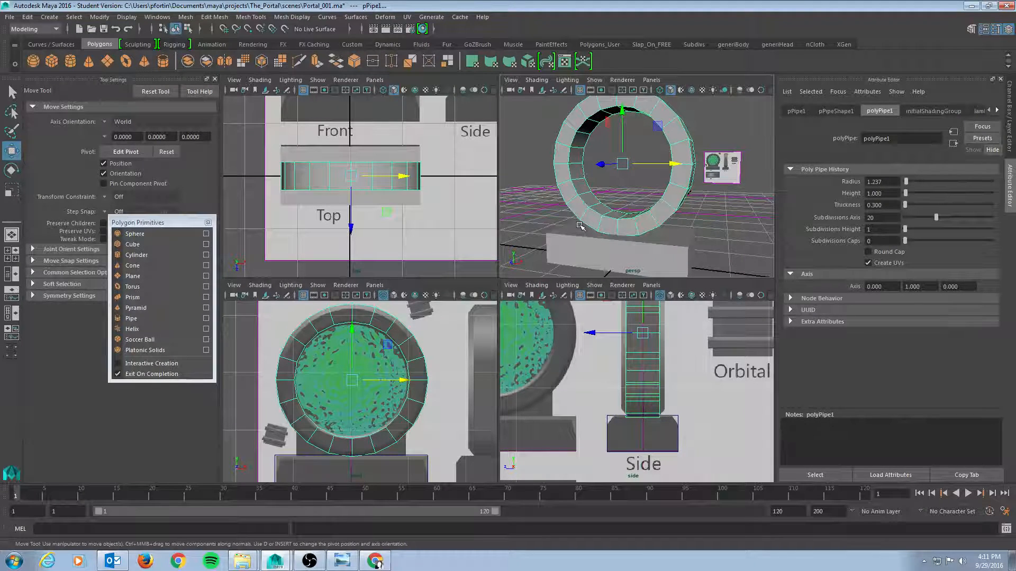
pyautogui.scroll(-5, 648, 423)
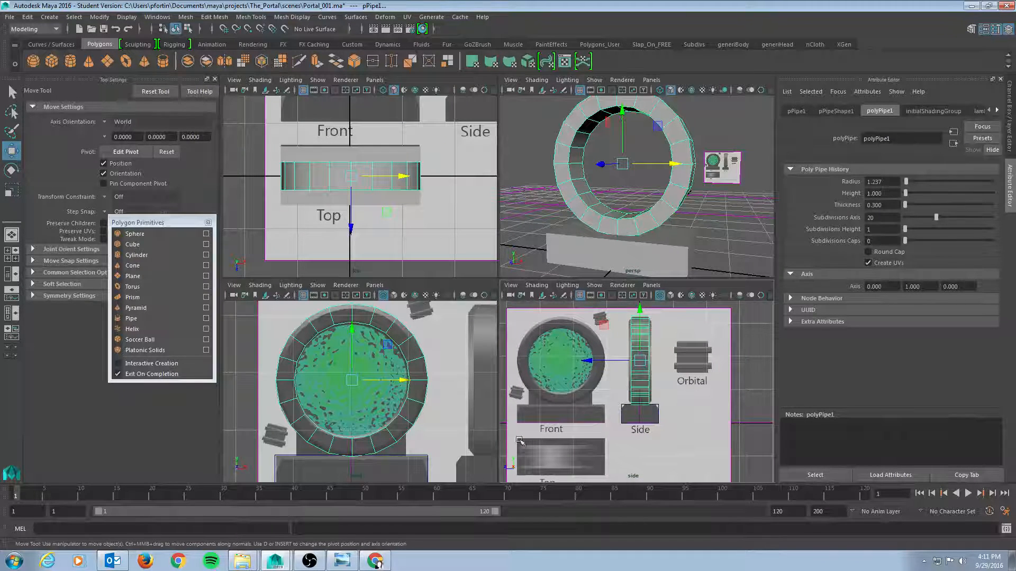
pyautogui.keyDown('alt'); pyautogui.moveTo(688, 270); pyautogui.dragTo(640, 205); pyautogui.keyUp('alt')
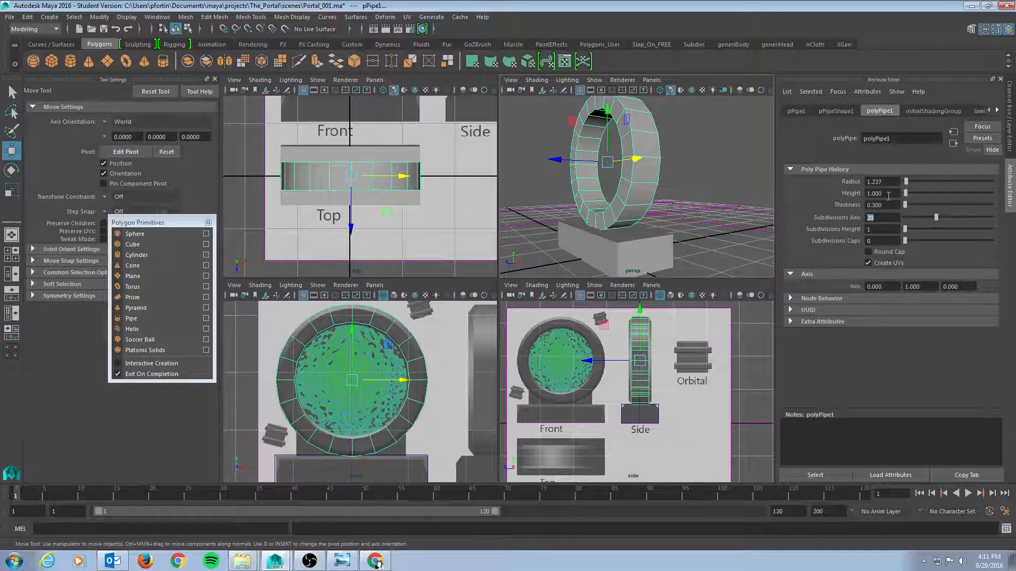
pyautogui.press('Return')
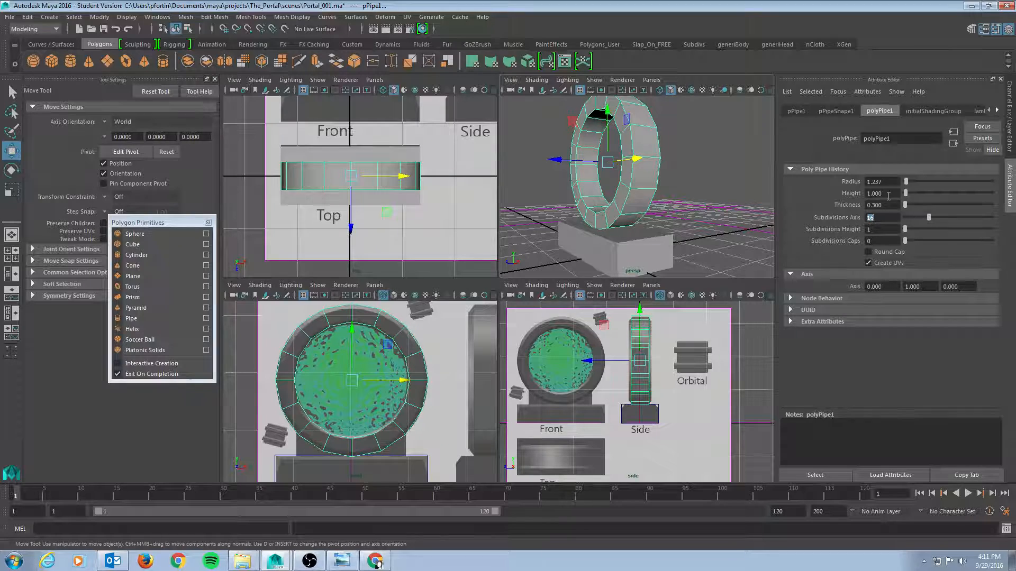
# Inspect the portal ring pipe from several angles in the perspective view
pyautogui.keyDown('alt'); pyautogui.moveTo(667, 198); pyautogui.dragTo(722, 180); pyautogui.keyUp('alt')
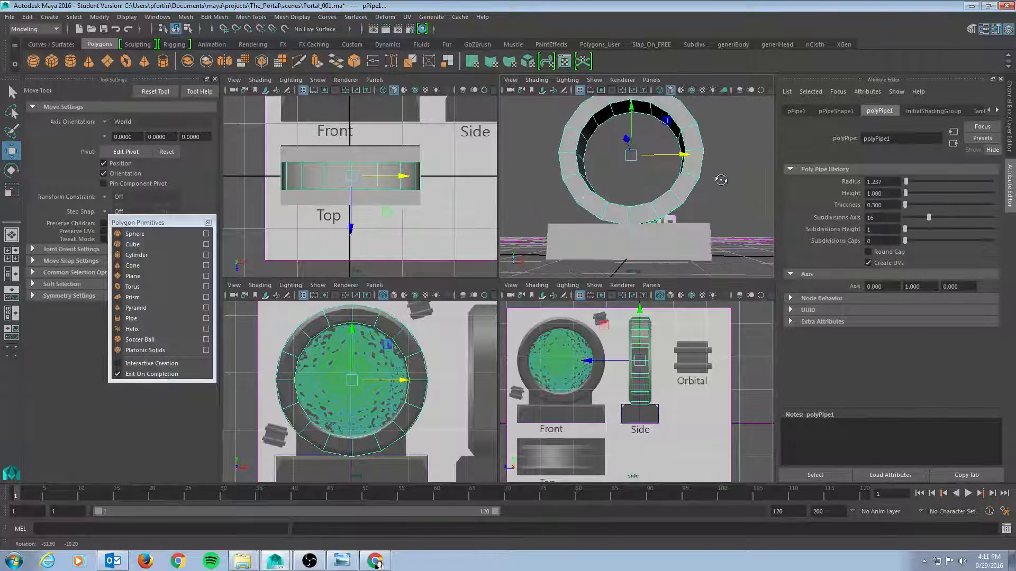
pyautogui.keyDown('alt'); pyautogui.moveTo(625, 206); pyautogui.dragTo(680, 196, button='right'); pyautogui.keyUp('alt')
pyautogui.keyDown('alt'); pyautogui.moveTo(691, 204); pyautogui.dragTo(693, 165, button='middle'); pyautogui.keyUp('alt')
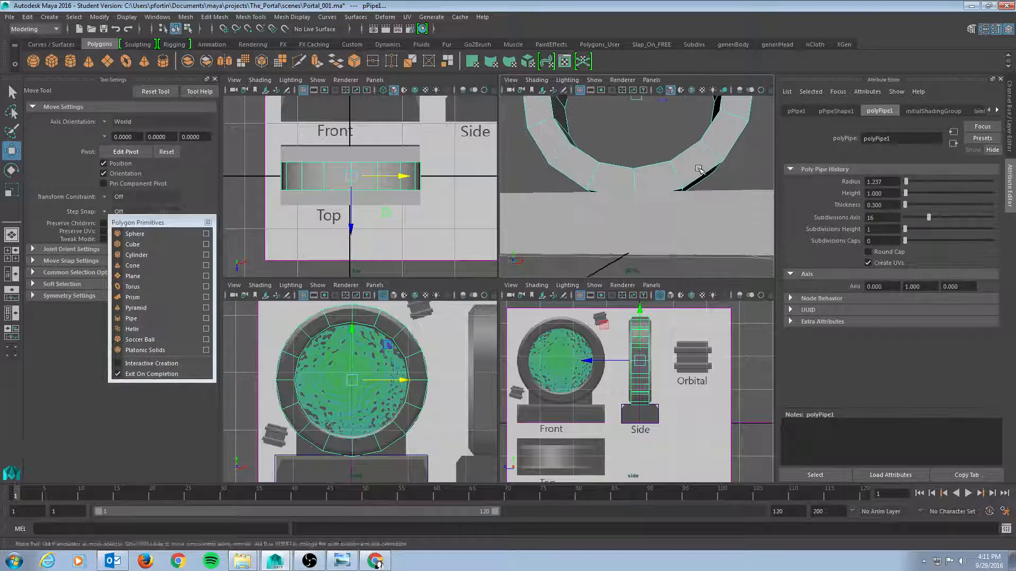
pyautogui.keyDown('alt'); pyautogui.moveTo(693, 165); pyautogui.dragTo(665, 198); pyautogui.keyUp('alt')
pyautogui.keyDown('alt'); pyautogui.moveTo(665, 199); pyautogui.dragTo(623, 189, button='right'); pyautogui.keyUp('alt')
pyautogui.moveTo(624, 188)
pyautogui.keyDown('alt'); pyautogui.mouseDown()
pyautogui.moveTo(614, 190)
pyautogui.moveTo(624, 188)
pyautogui.mouseUp(); pyautogui.keyUp('alt')
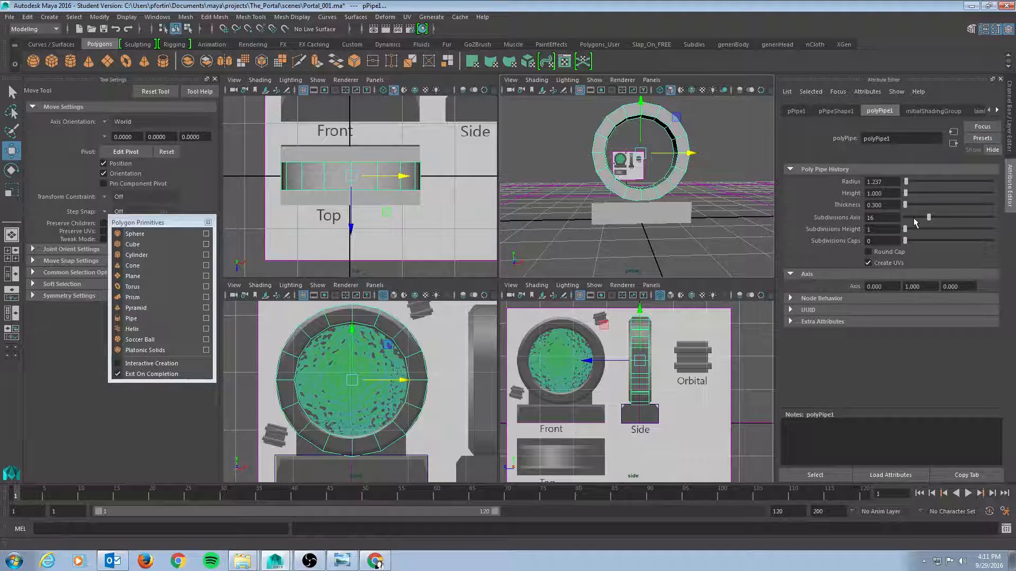
pyautogui.keyDown('alt'); pyautogui.moveTo(714, 201); pyautogui.dragTo(689, 202); pyautogui.keyUp('alt')
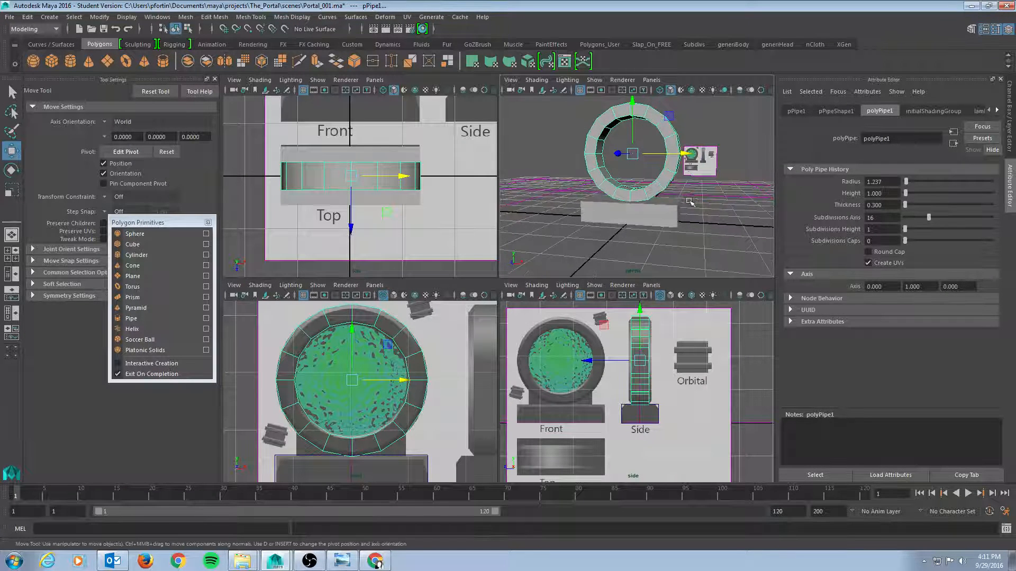
# Save the scene as a new file named Portal_002
pyautogui.click(9, 16)
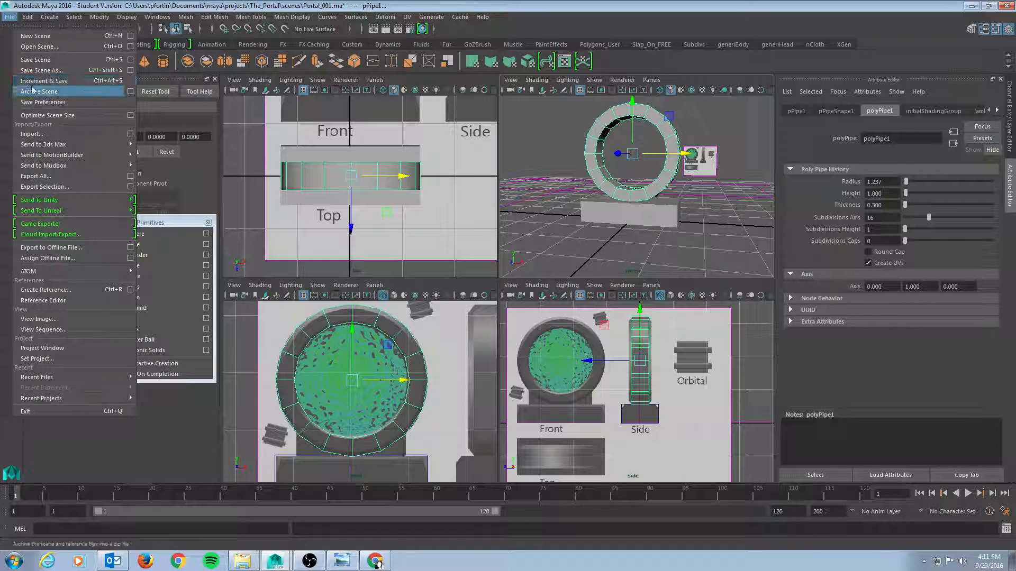
pyautogui.click(38, 71)
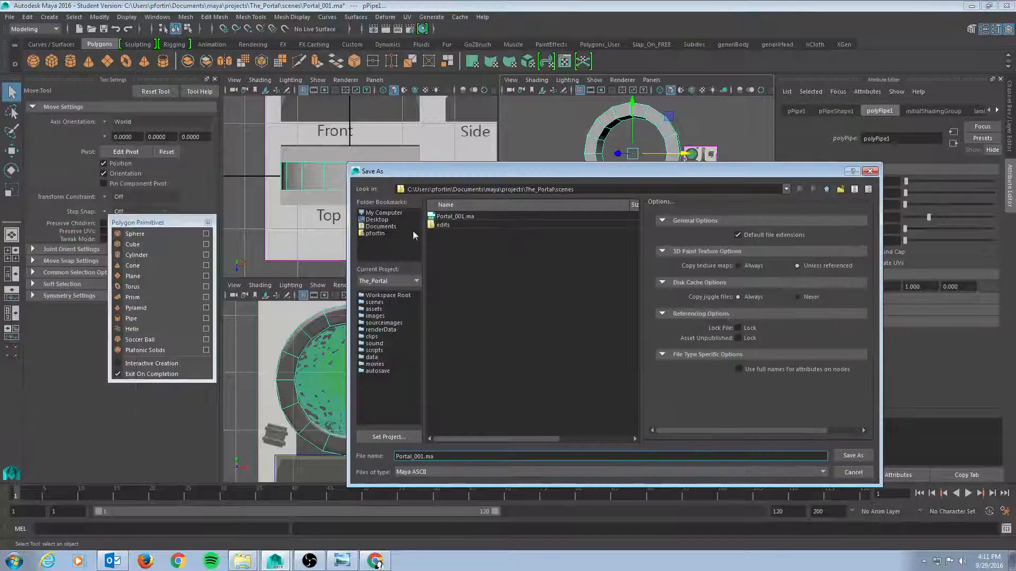
pyautogui.click(471, 216)
pyautogui.click(447, 456)
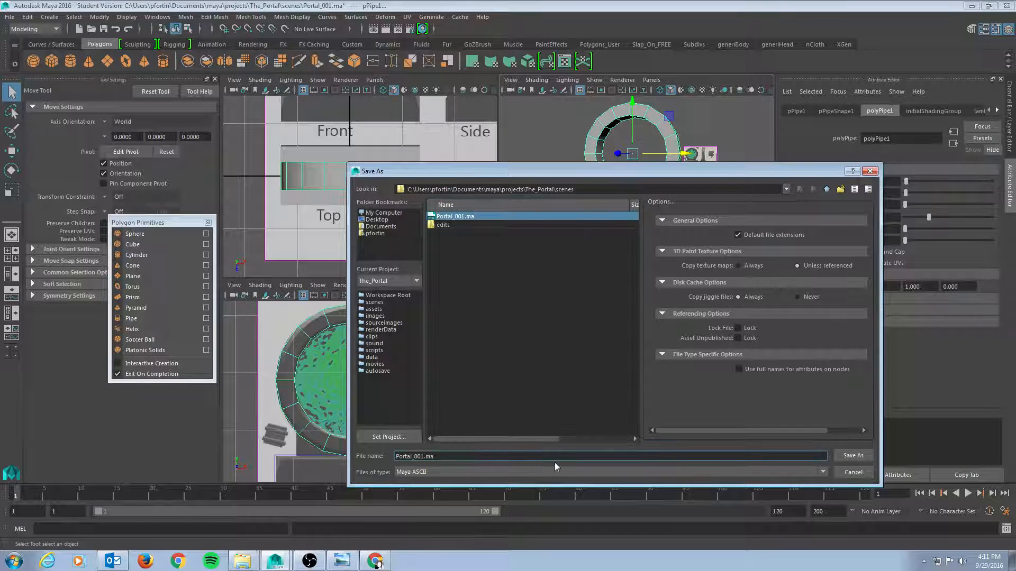
pyautogui.press('BackSpace')
pyautogui.press('BackSpace')
pyautogui.press('BackSpace')
pyautogui.press('BackSpace')
pyautogui.write('2')
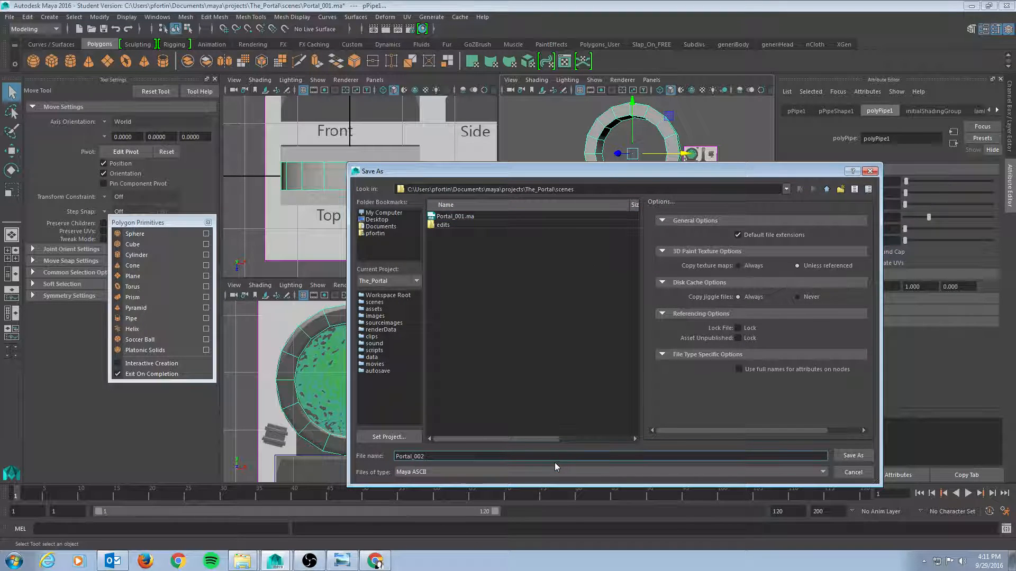
pyautogui.press('Return')
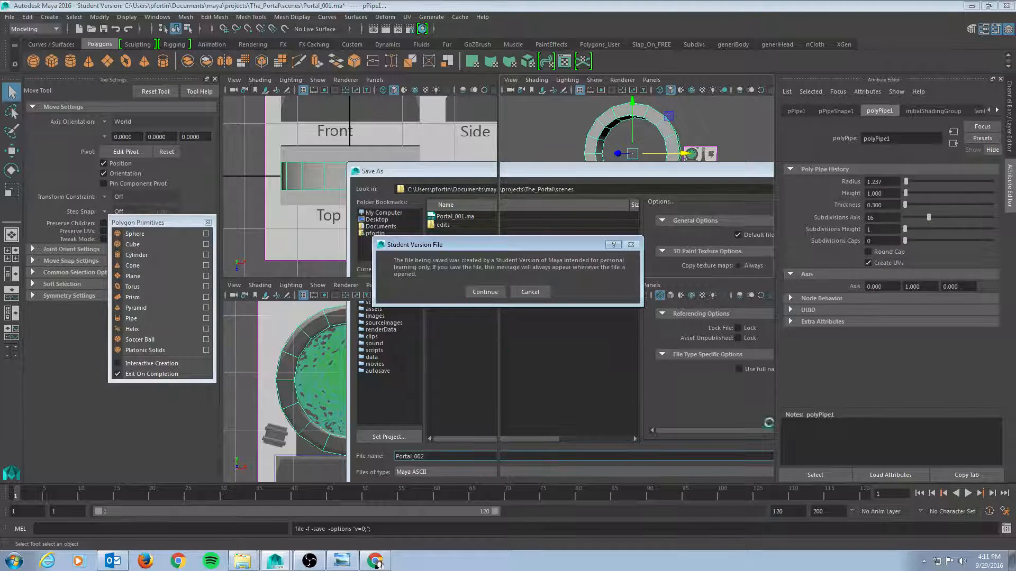
pyautogui.click(493, 291)
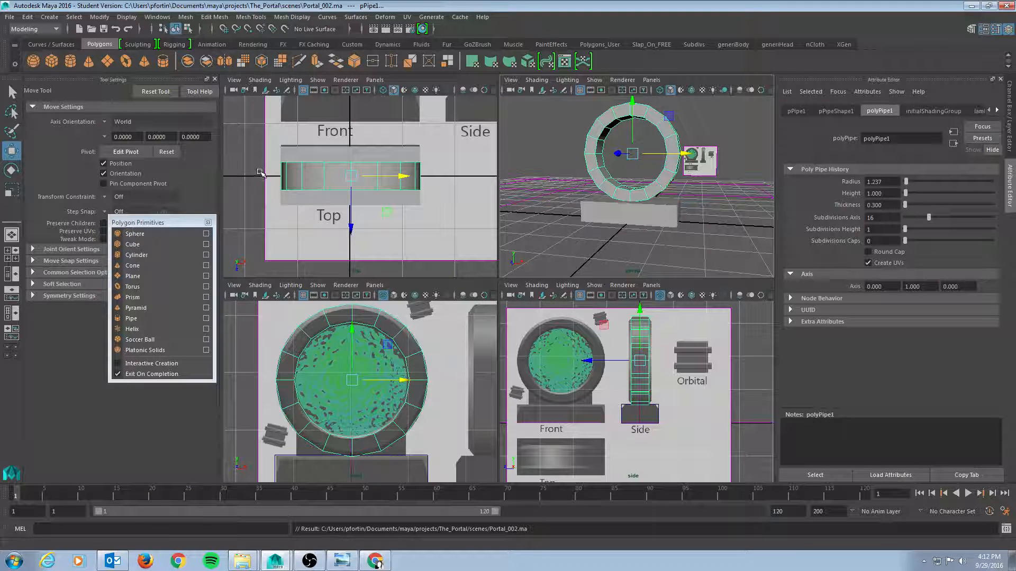
# Create a polygon cube and move it up above the portal ring
pyautogui.click(1010, 131)
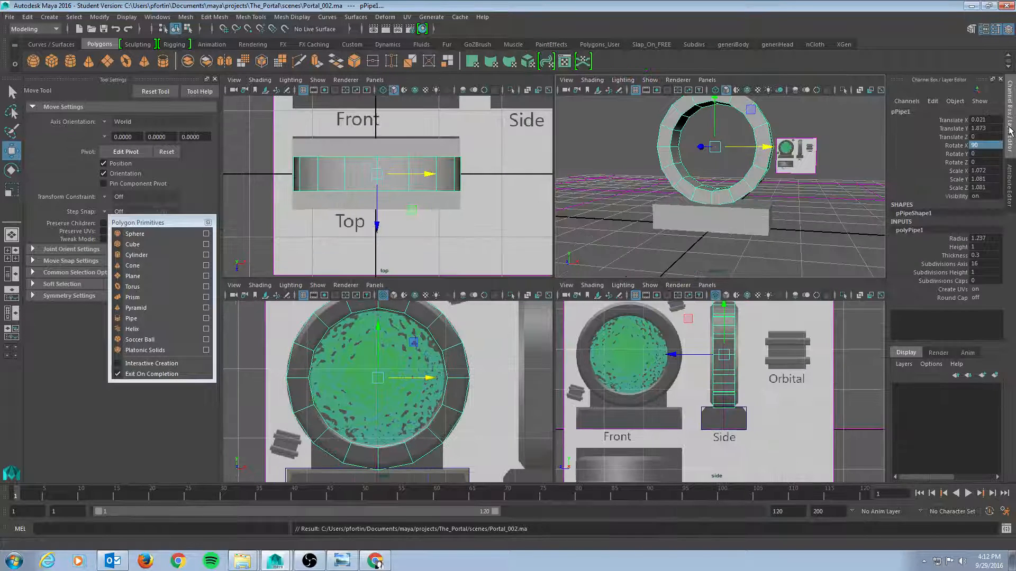
pyautogui.click(1009, 179)
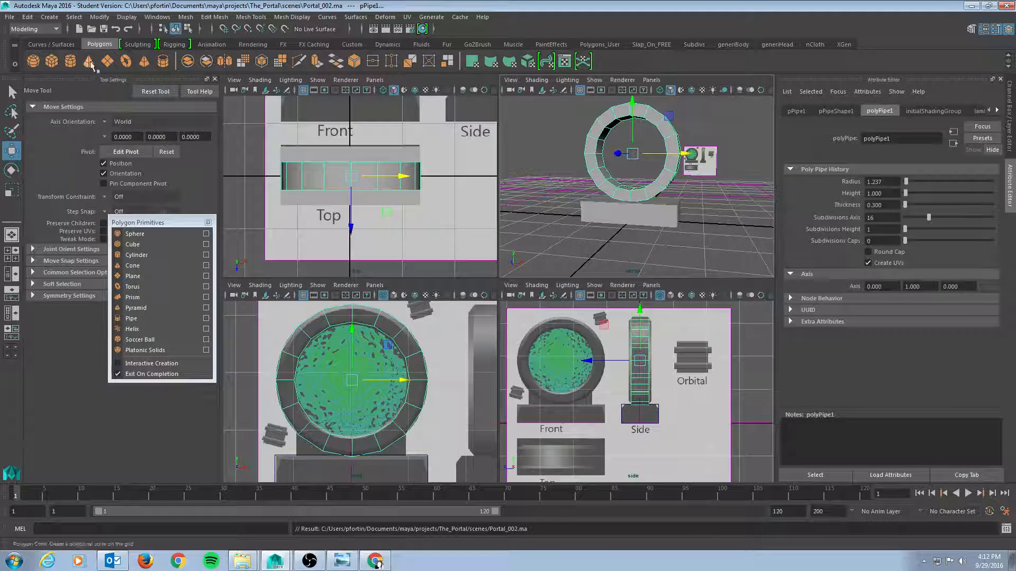
pyautogui.click(51, 61)
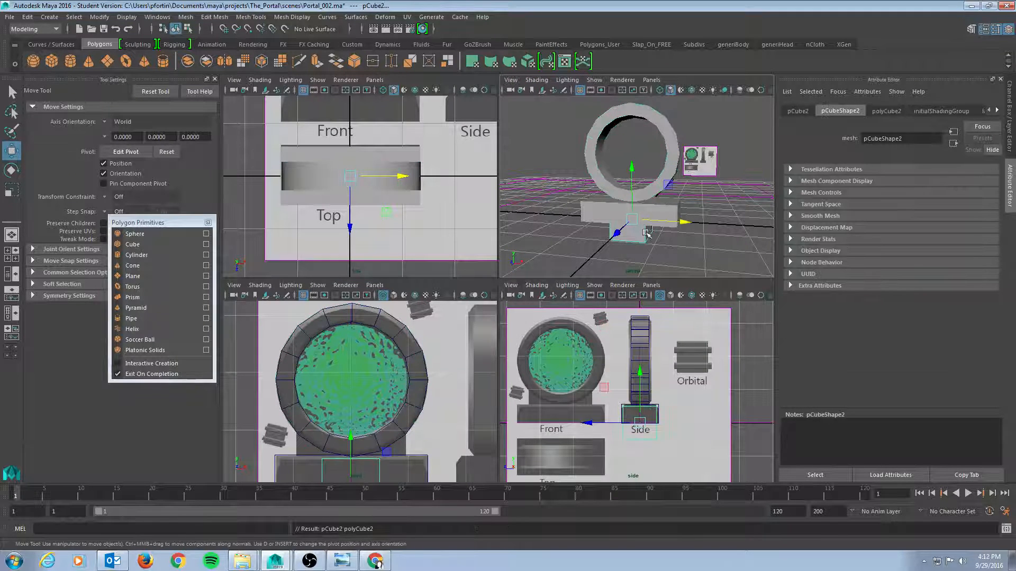
pyautogui.keyDown('alt'); pyautogui.moveTo(647, 233); pyautogui.dragTo(640, 249); pyautogui.keyUp('alt')
pyautogui.moveTo(629, 175); pyautogui.dragTo(641, 3)
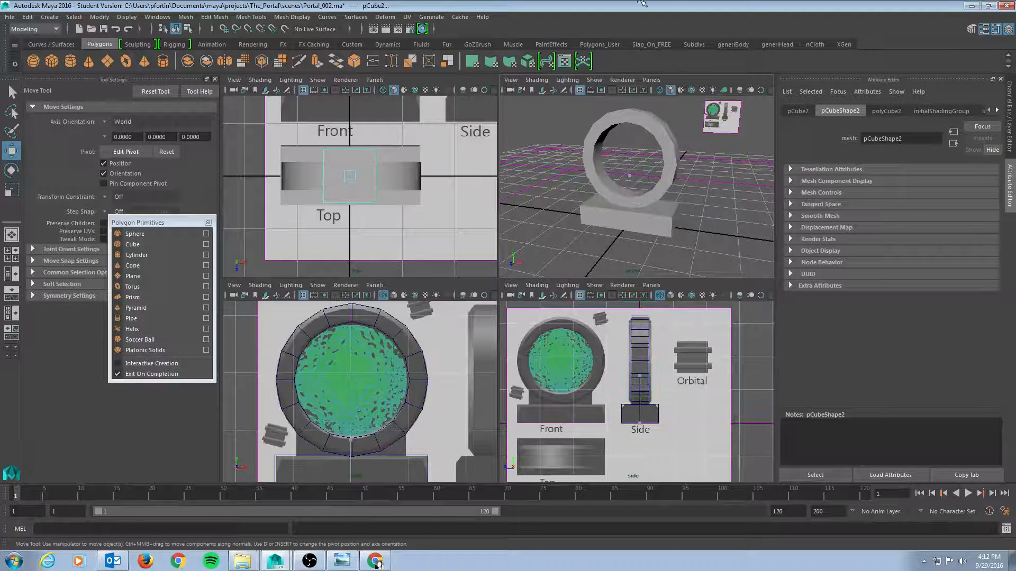
pyautogui.keyDown('alt'); pyautogui.moveTo(633, 204); pyautogui.dragTo(626, 236); pyautogui.keyUp('alt')
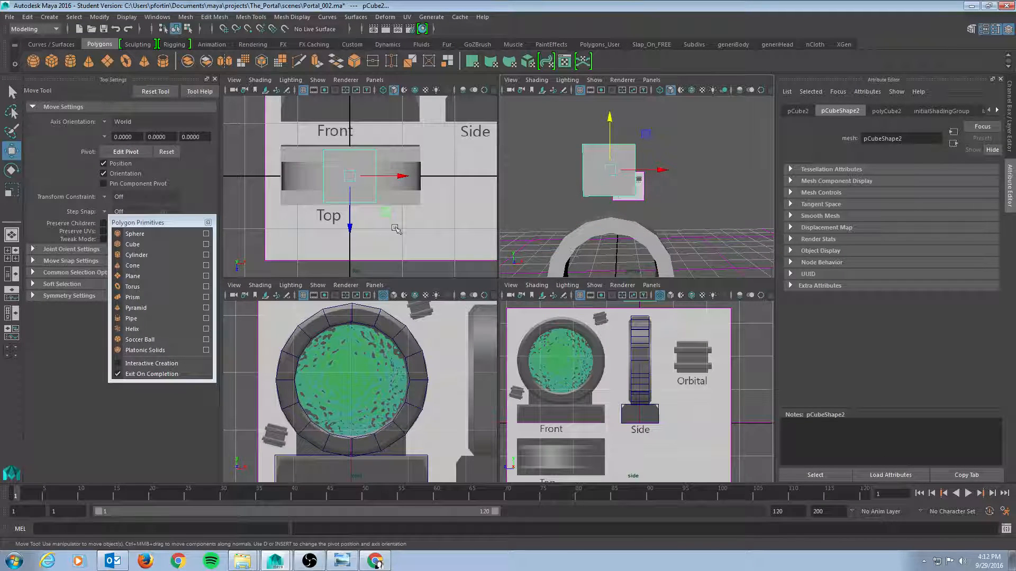
# Scale the cube down uniformly
pyautogui.scroll(-5, 396, 229)
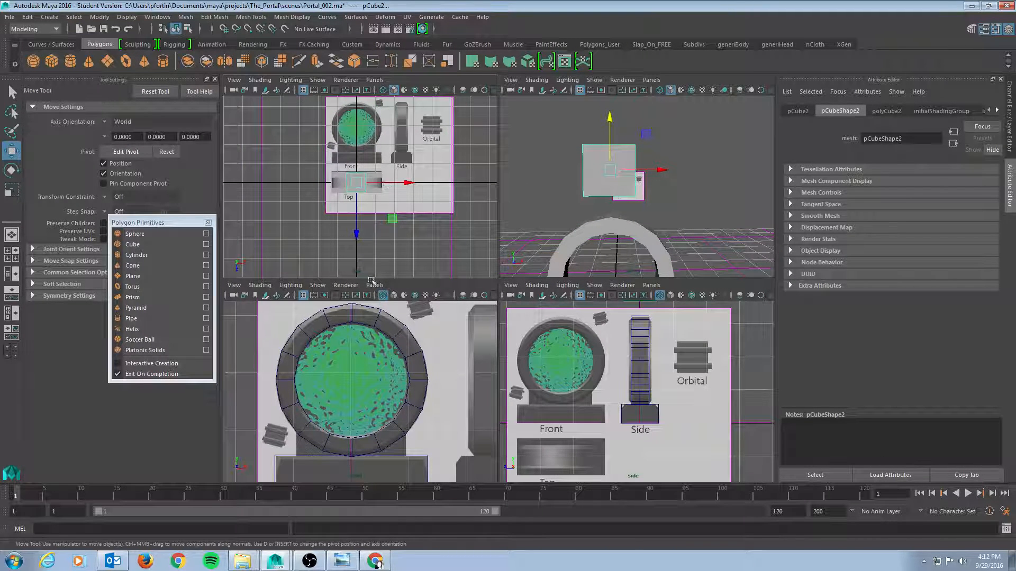
pyautogui.scroll(-5, 390, 351)
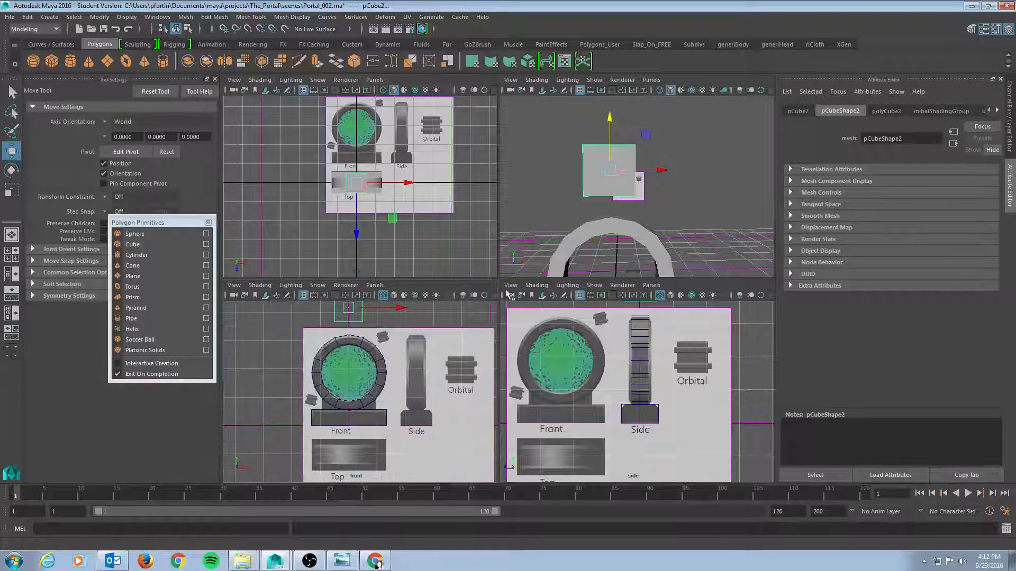
pyautogui.moveTo(619, 122)
pyautogui.mouseDown()
pyautogui.moveTo(605, 230)
pyautogui.moveTo(619, 129)
pyautogui.mouseUp()
pyautogui.press('r')
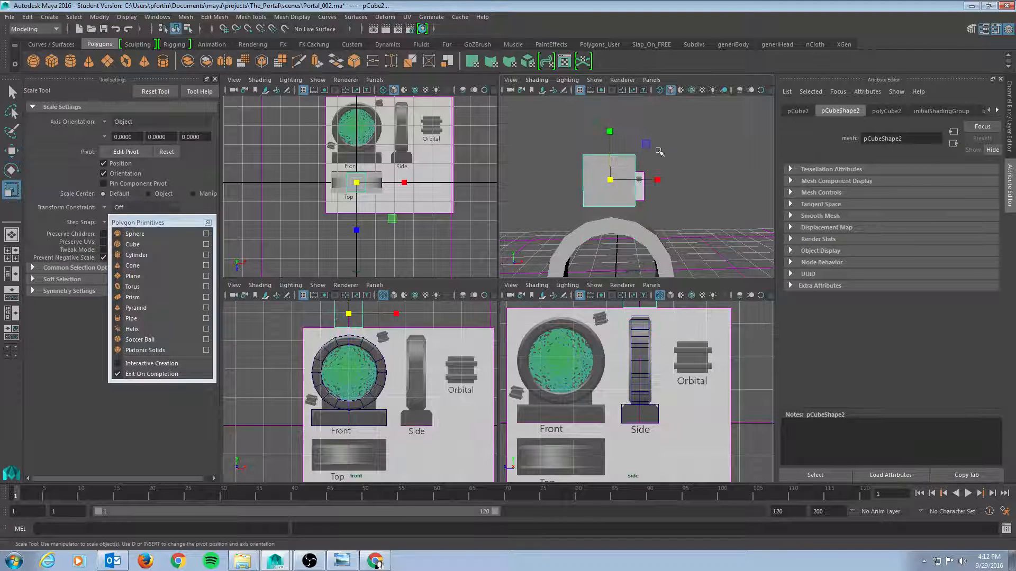
pyautogui.moveTo(610, 179); pyautogui.dragTo(588, 189)
pyautogui.press('w')
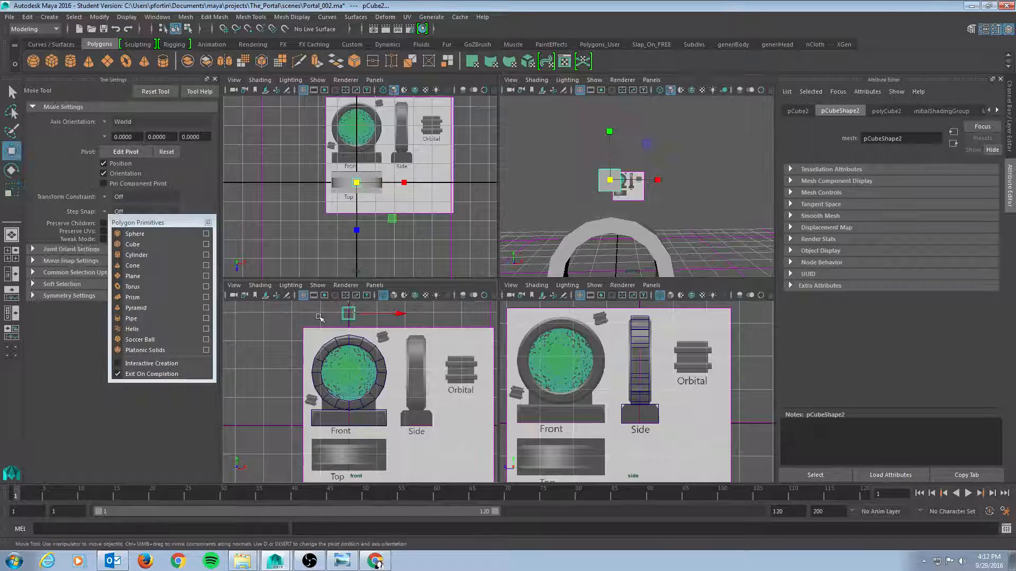
pyautogui.moveTo(348, 313); pyautogui.dragTo(383, 338)
pyautogui.hotkey('ctrl', 'z')
pyautogui.hotkey('ctrl', 'z')
pyautogui.hotkey('ctrl', 'z')
pyautogui.hotkey('ctrl', 'z')
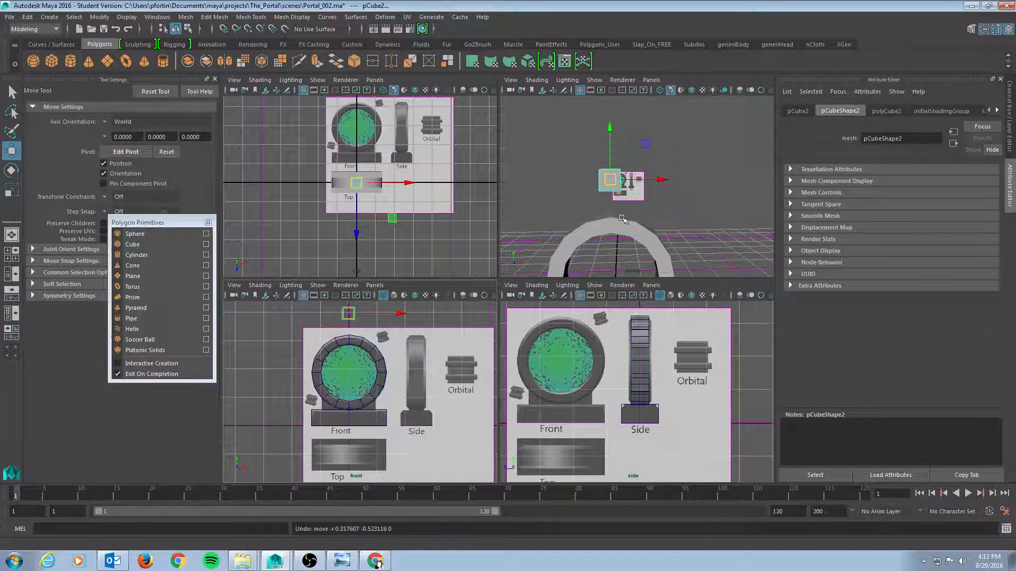
# Inspect the cube's placement in the perspective and top views
pyautogui.keyDown('alt'); pyautogui.moveTo(632, 206); pyautogui.dragTo(584, 163); pyautogui.keyUp('alt')
pyautogui.keyDown('alt'); pyautogui.moveTo(611, 248); pyautogui.dragTo(620, 249); pyautogui.keyUp('alt')
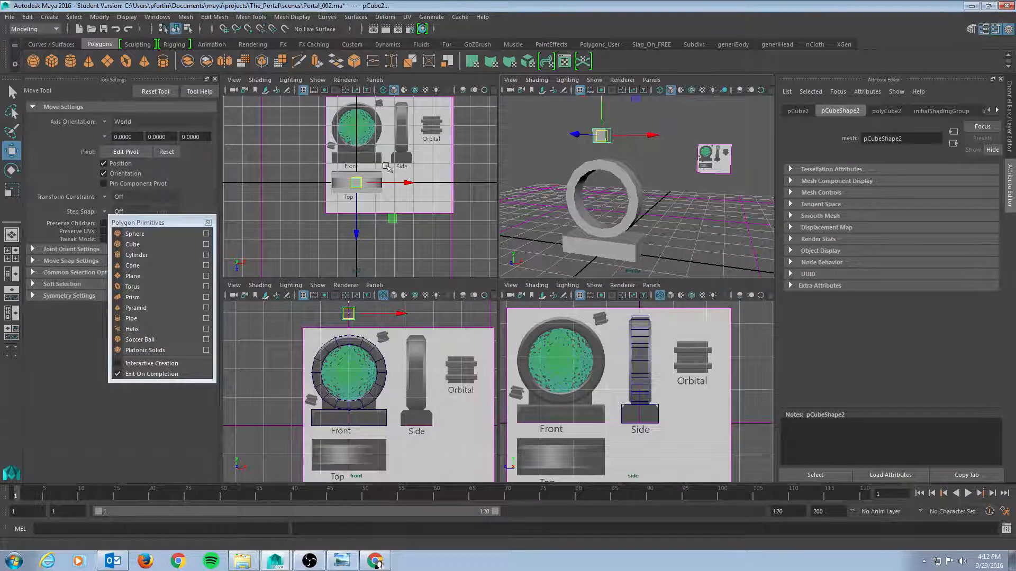
pyautogui.keyDown('alt'); pyautogui.moveTo(634, 212); pyautogui.dragTo(621, 170); pyautogui.keyUp('alt')
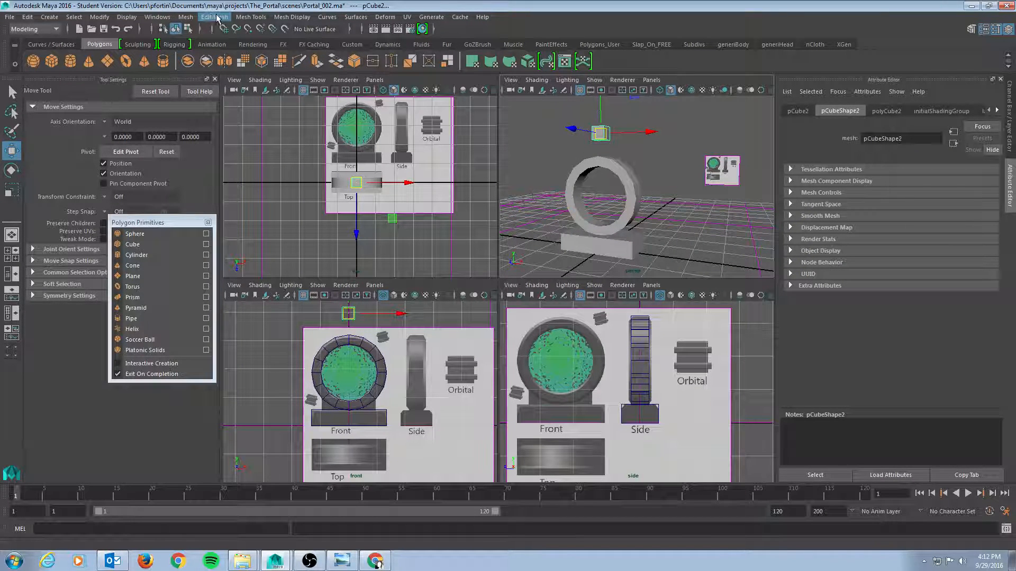
pyautogui.moveTo(658, 168)
pyautogui.keyDown('alt'); pyautogui.mouseDown()
pyautogui.moveTo(676, 188)
pyautogui.moveTo(621, 173)
pyautogui.moveTo(661, 176)
pyautogui.mouseUp(); pyautogui.keyUp('alt')
pyautogui.keyDown('alt'); pyautogui.moveTo(398, 120); pyautogui.dragTo(372, 179, button='middle'); pyautogui.keyUp('alt')
pyautogui.keyDown('alt'); pyautogui.moveTo(339, 191); pyautogui.dragTo(463, 189, button='right'); pyautogui.keyUp('alt')
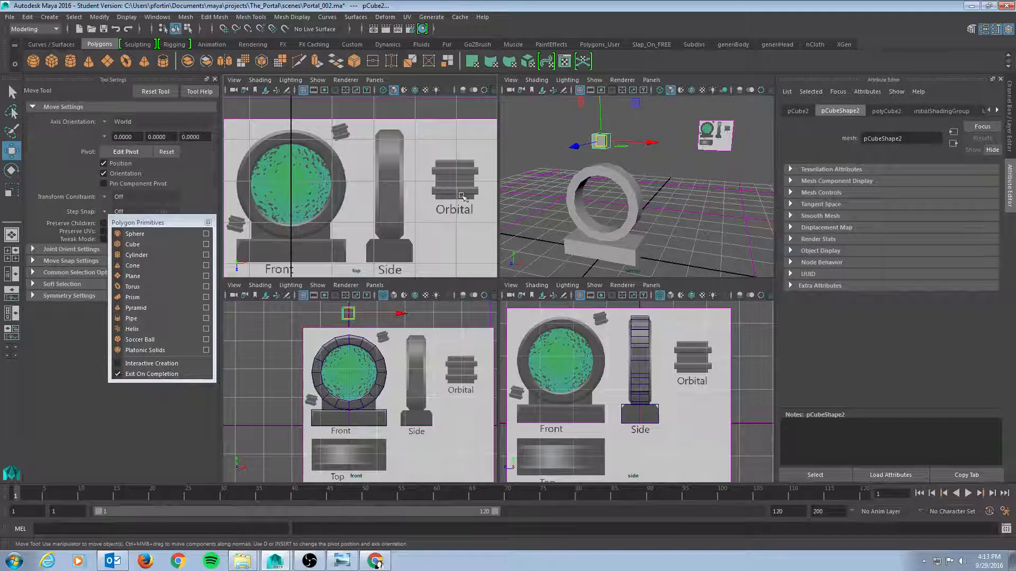
pyautogui.keyDown('alt'); pyautogui.moveTo(404, 149); pyautogui.dragTo(415, 140, button='middle'); pyautogui.keyUp('alt')
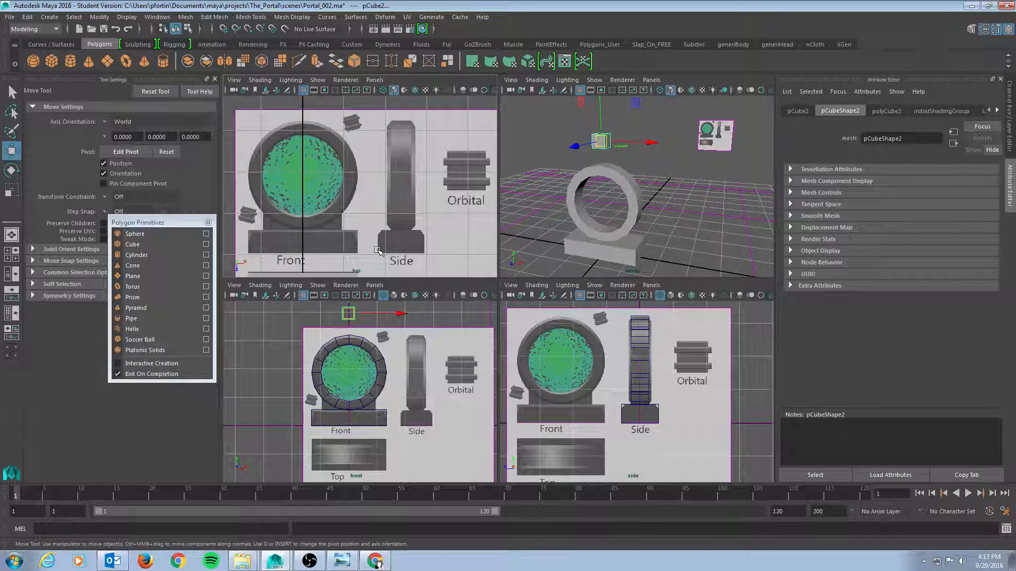